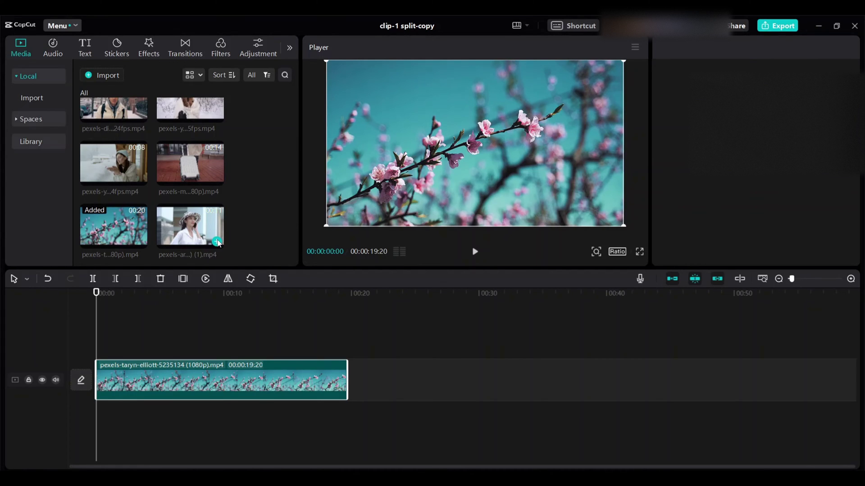
# Place the woman-in-hat clip on a track above the blossom clip, then cut the blossom clip at 10:22.
pyautogui.click(217, 243)
pyautogui.moveTo(175, 395); pyautogui.dragTo(172, 349)
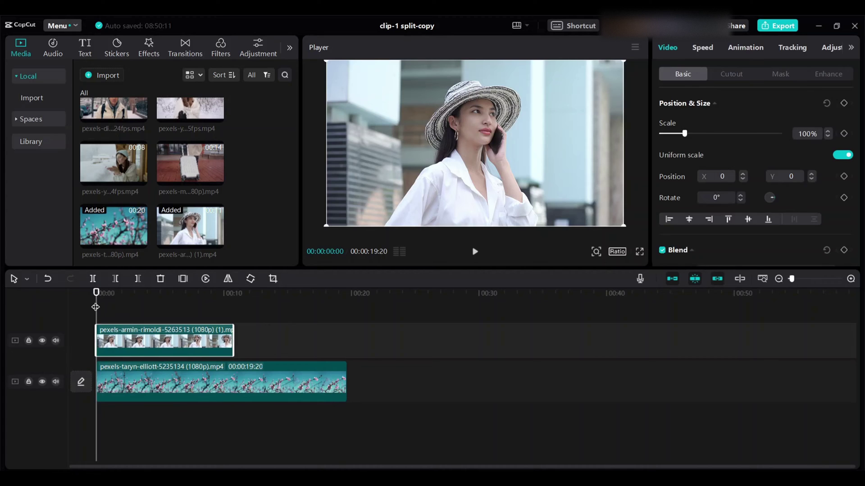
pyautogui.moveTo(96, 306); pyautogui.dragTo(232, 327)
pyautogui.click(255, 380)
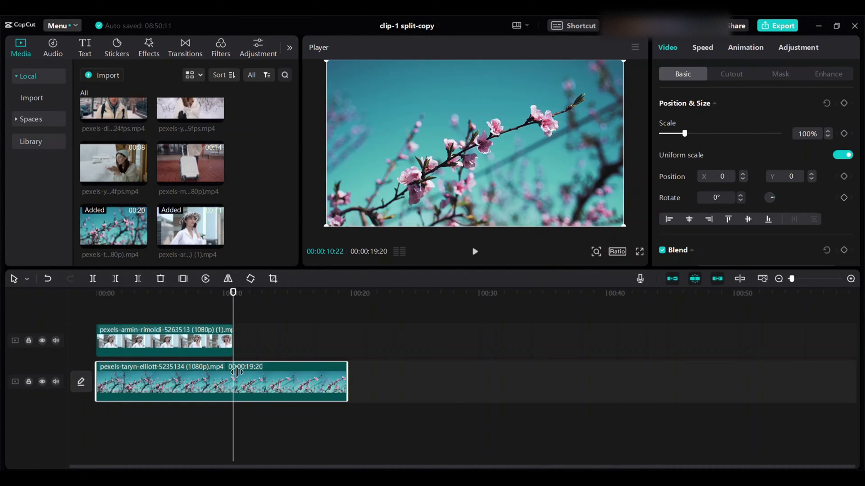
pyautogui.click(92, 279)
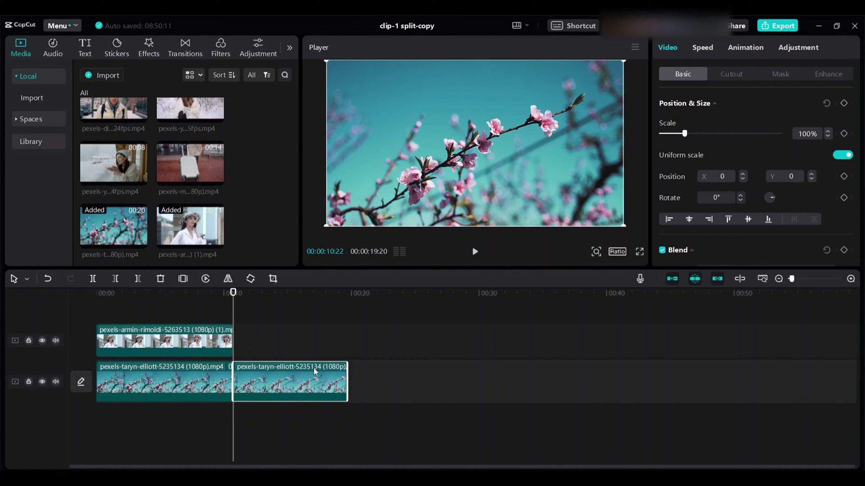
pyautogui.press('Delete')
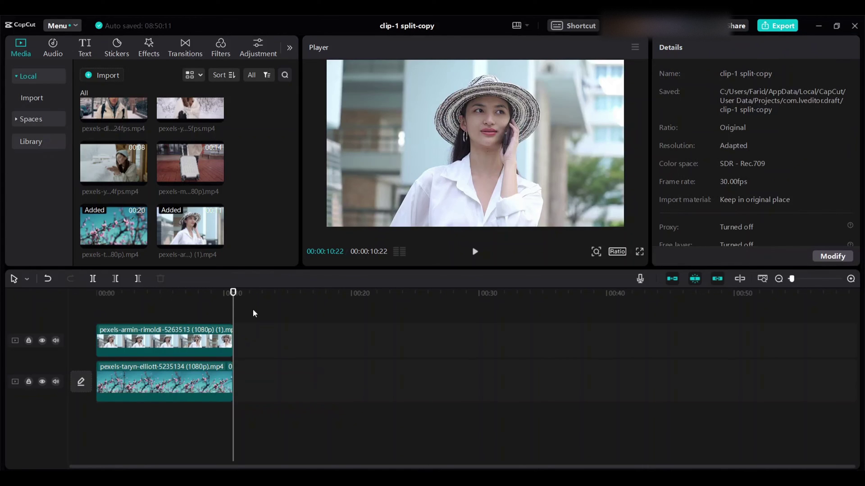
pyautogui.moveTo(232, 319); pyautogui.dragTo(92, 314)
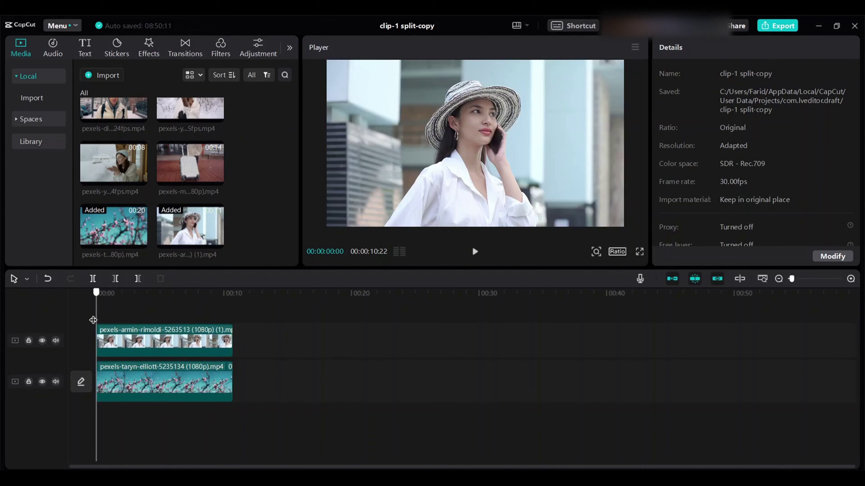
# Scale the woman-in-hat clip to 50% and move it into the frame's top-left quarter.
pyautogui.click(138, 346)
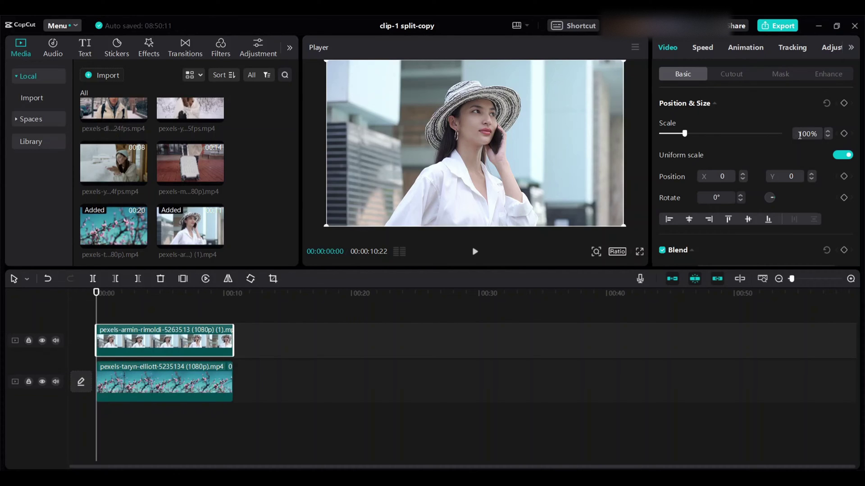
pyautogui.scroll(-1, 807, 134)
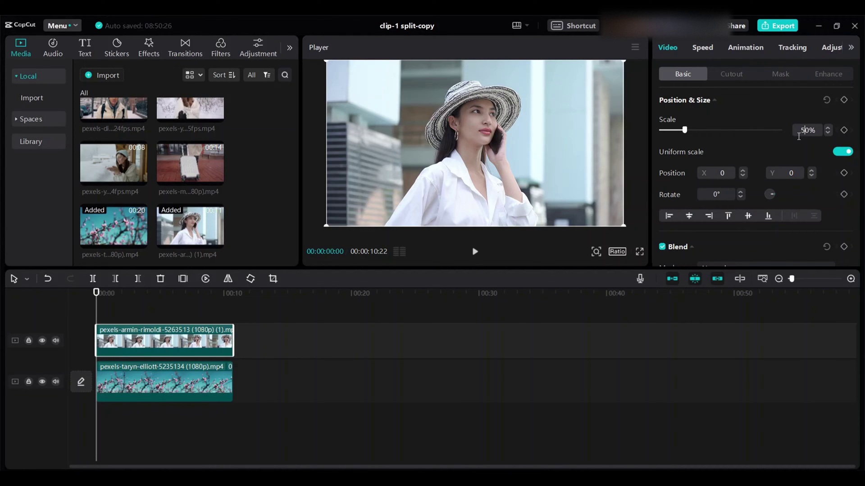
pyautogui.press('Return')
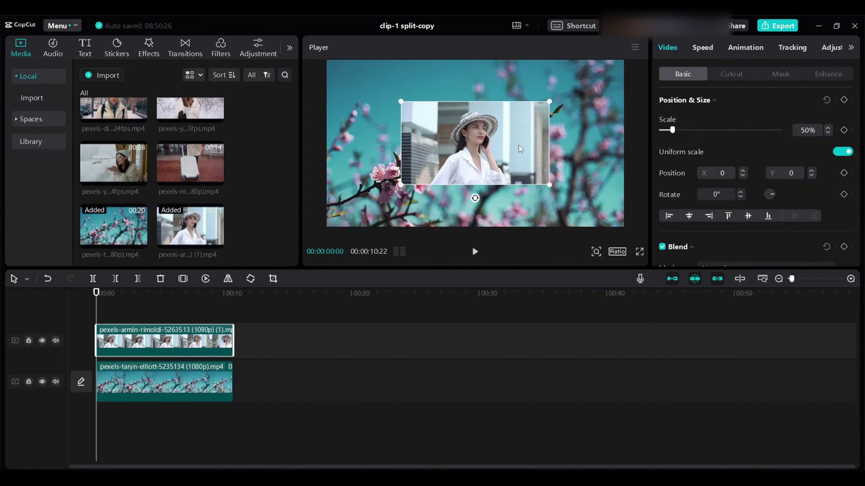
pyautogui.moveTo(518, 145); pyautogui.dragTo(446, 105)
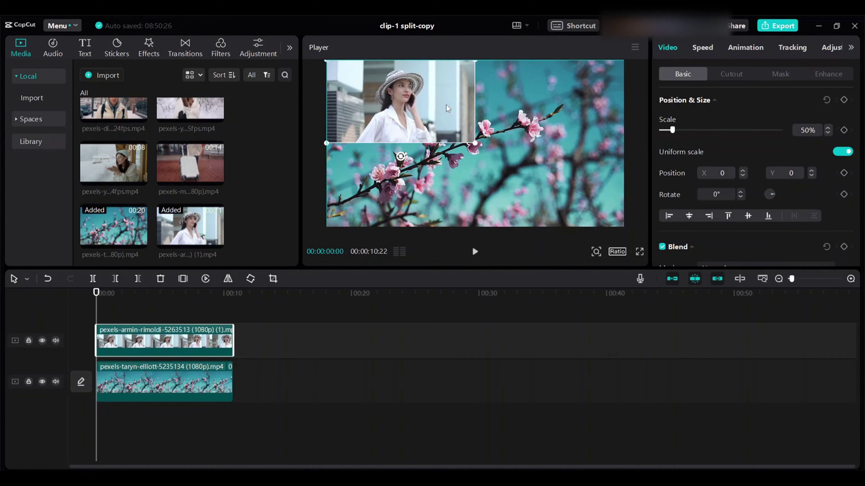
# Scale the blossom clip to 50% and place it in the bottom-left quarter under the woman clip.
pyautogui.click(152, 391)
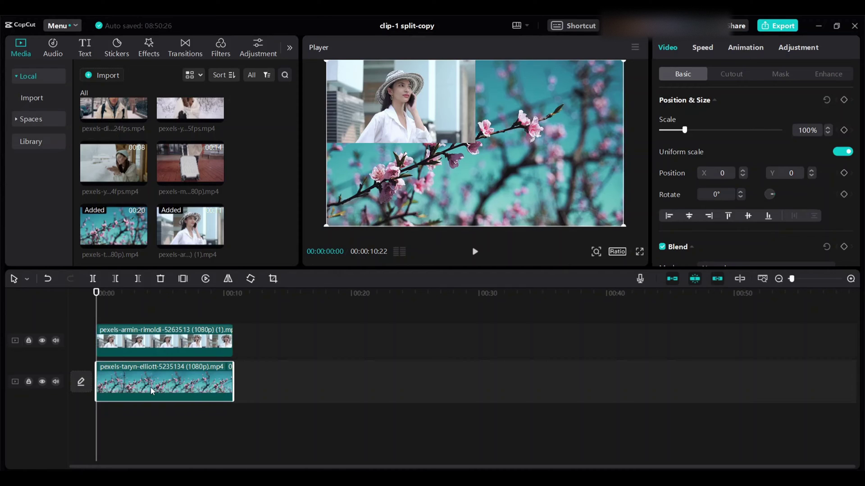
pyautogui.scroll(-2, 766, 209)
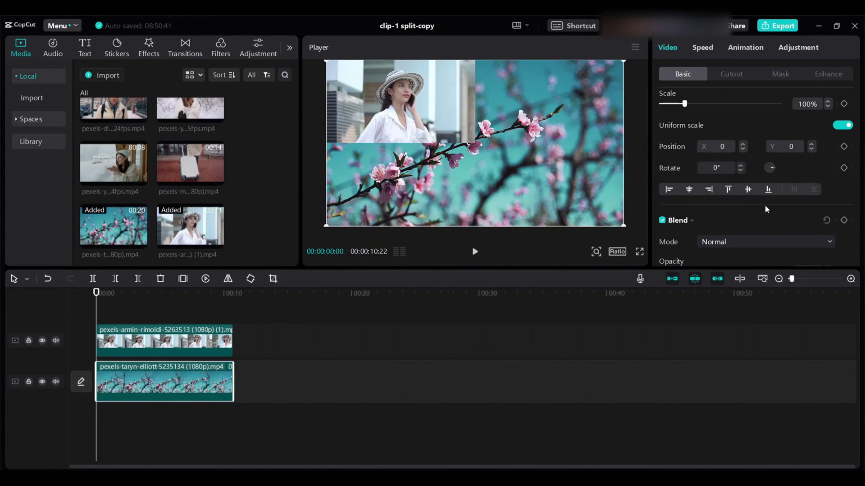
pyautogui.scroll(1, 767, 209)
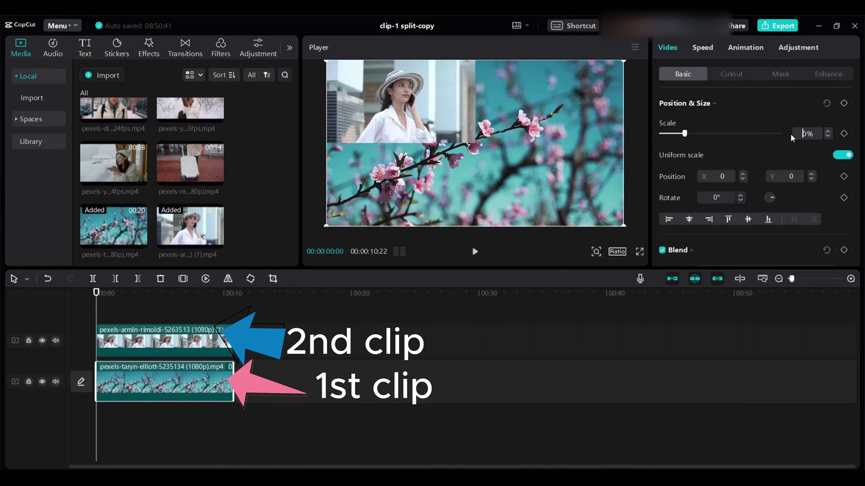
pyautogui.press('Return')
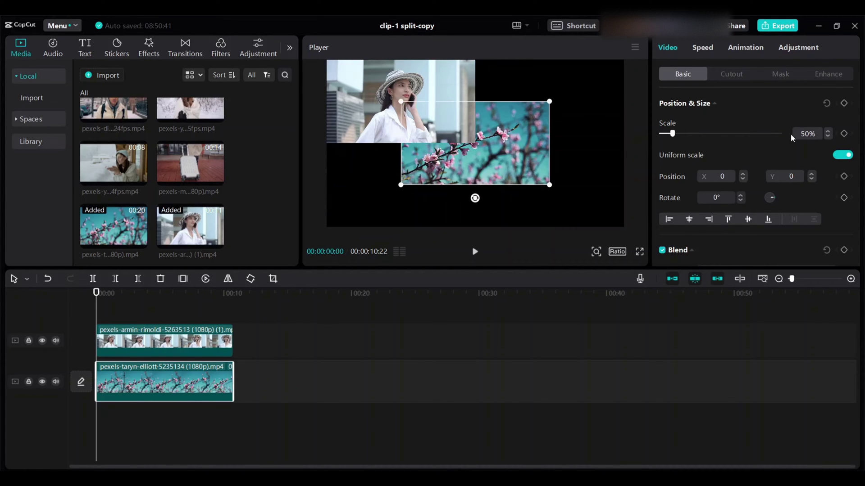
pyautogui.moveTo(459, 161); pyautogui.dragTo(386, 207)
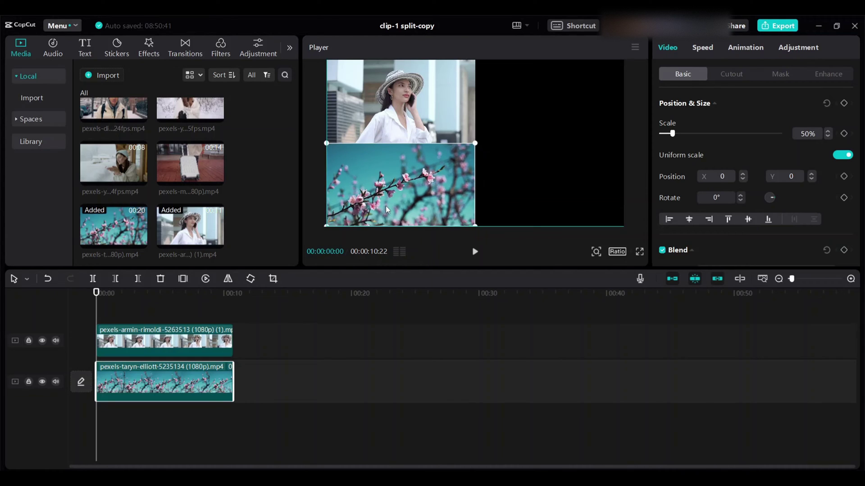
pyautogui.click(134, 173)
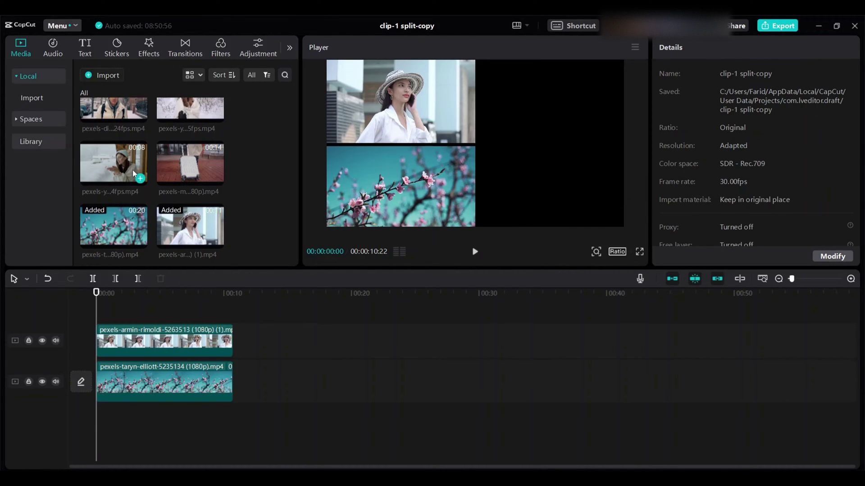
# Add the suitcase clip on a new top track, split it at 10:22, and lower its opacity.
pyautogui.click(218, 179)
pyautogui.moveTo(191, 386); pyautogui.dragTo(180, 302)
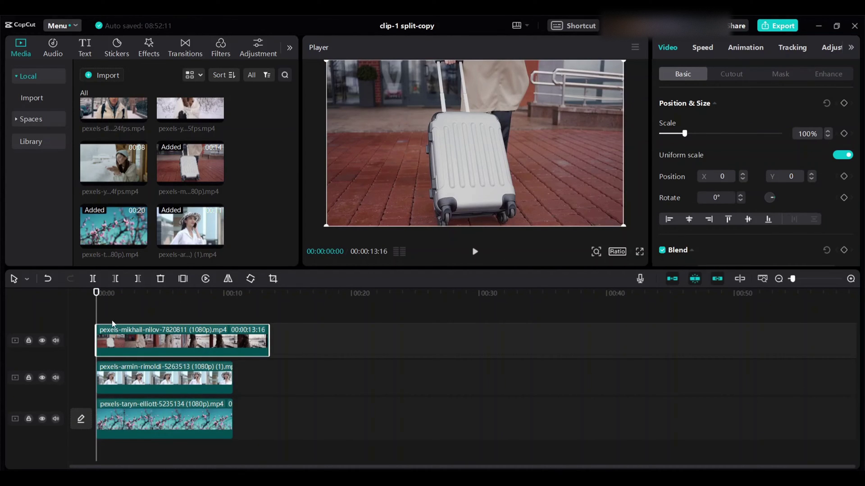
pyautogui.moveTo(96, 310); pyautogui.dragTo(232, 324)
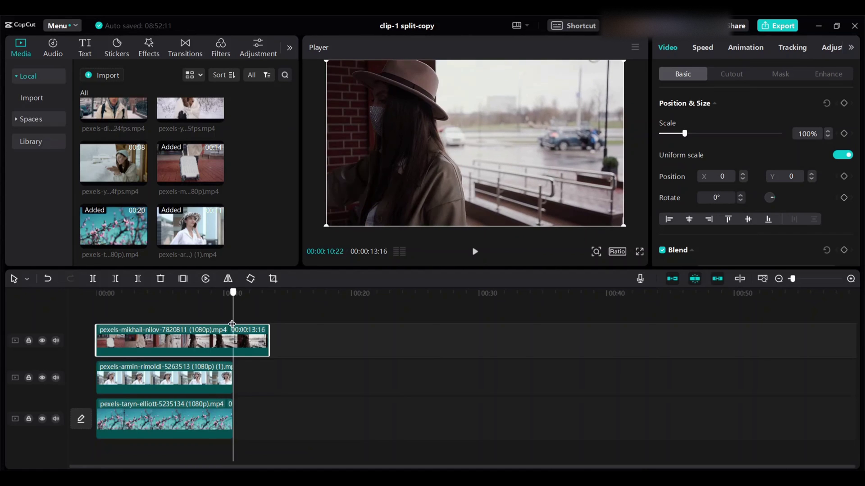
pyautogui.click(93, 279)
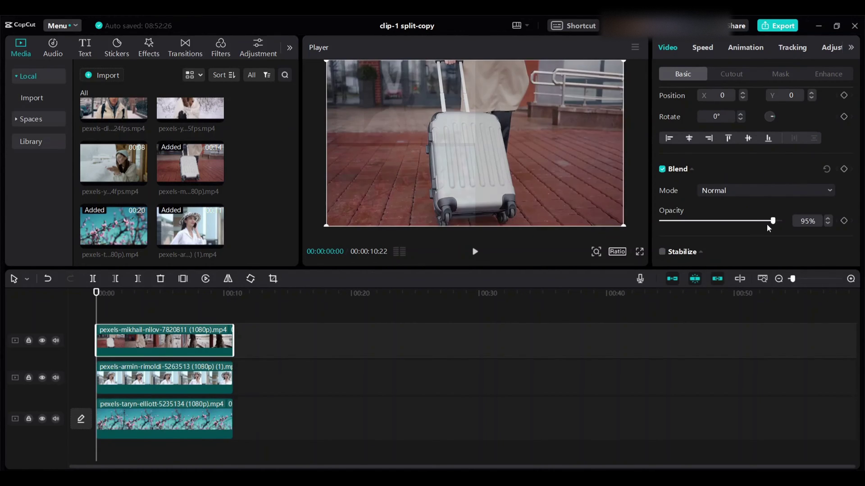
pyautogui.moveTo(766, 223); pyautogui.dragTo(745, 236)
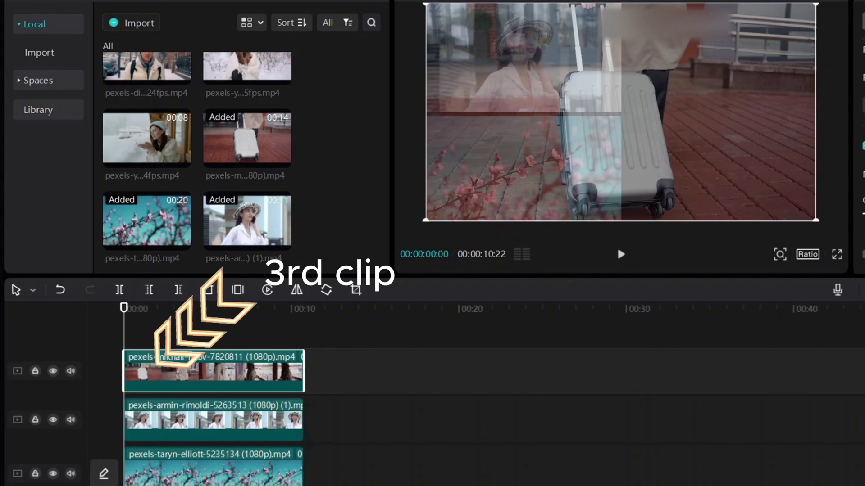
# Move the suitcase clip right and give it a 90°-rotated Split mask filling the right half.
pyautogui.moveTo(658, 153); pyautogui.dragTo(792, 153)
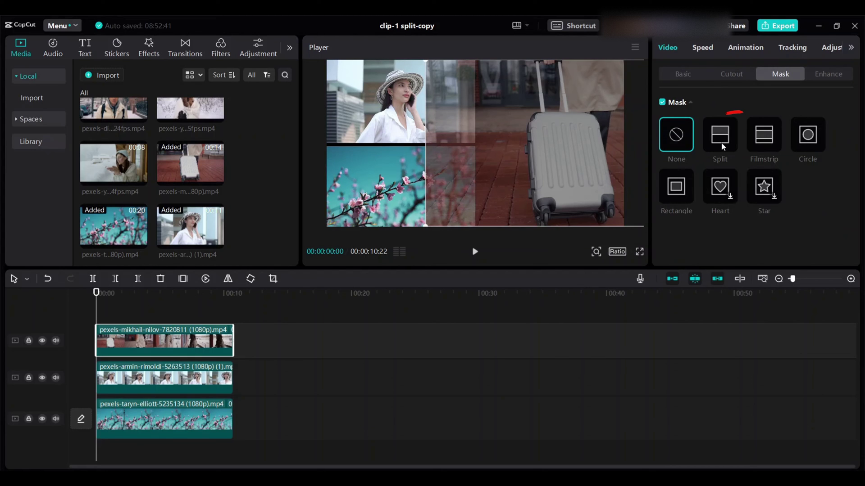
pyautogui.click(721, 145)
pyautogui.moveTo(573, 161)
pyautogui.mouseDown()
pyautogui.moveTo(540, 162)
pyautogui.moveTo(531, 138)
pyautogui.moveTo(558, 155)
pyautogui.moveTo(480, 153)
pyautogui.mouseUp()
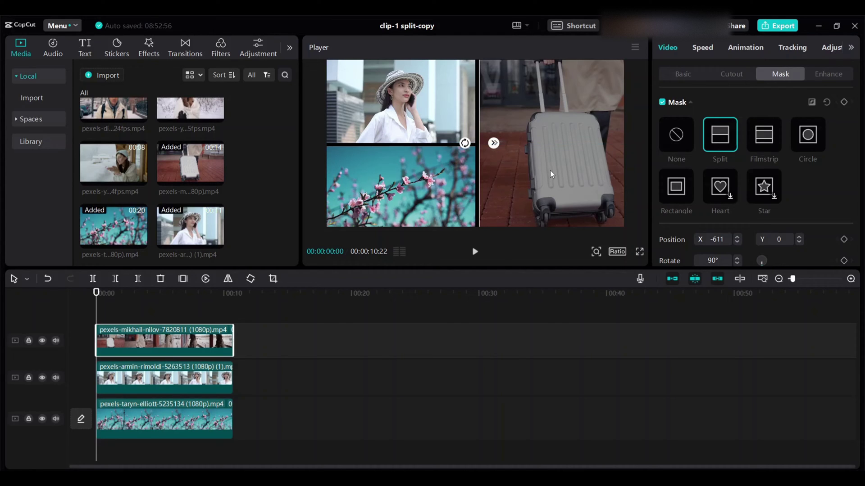
pyautogui.click(682, 74)
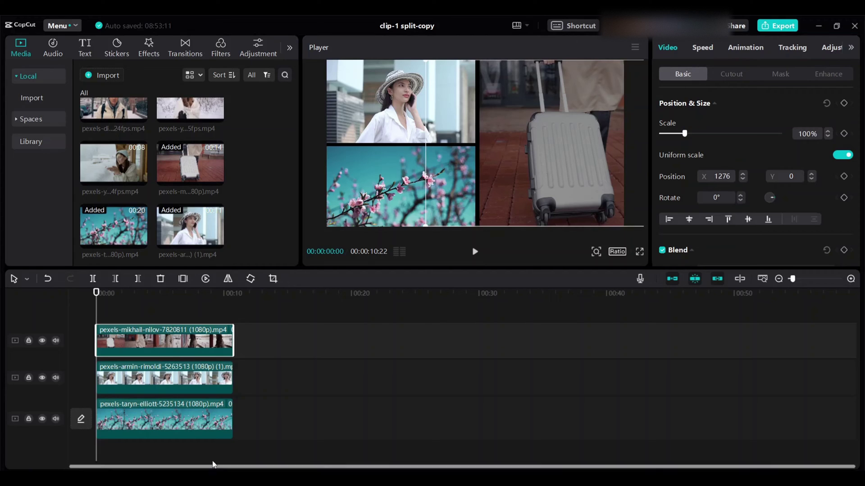
# Set the blossom clip's canvas to a cyan Color background, creating teal borders between panels.
pyautogui.click(204, 426)
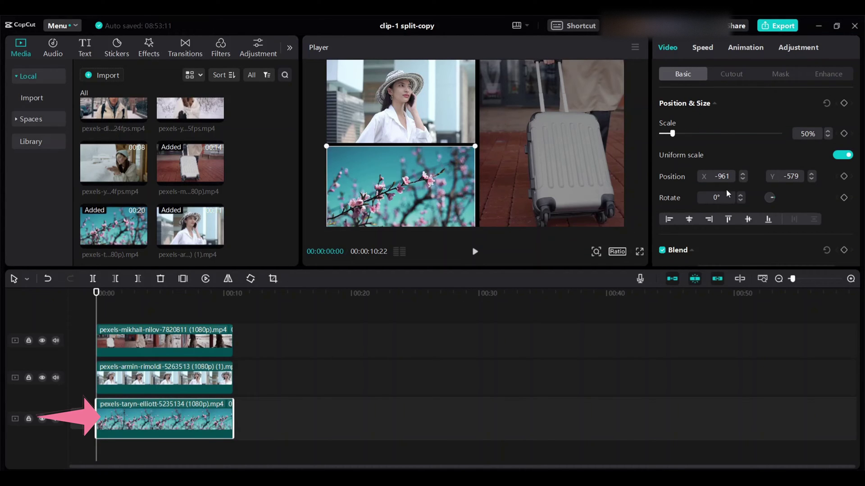
pyautogui.scroll(-3, 727, 194)
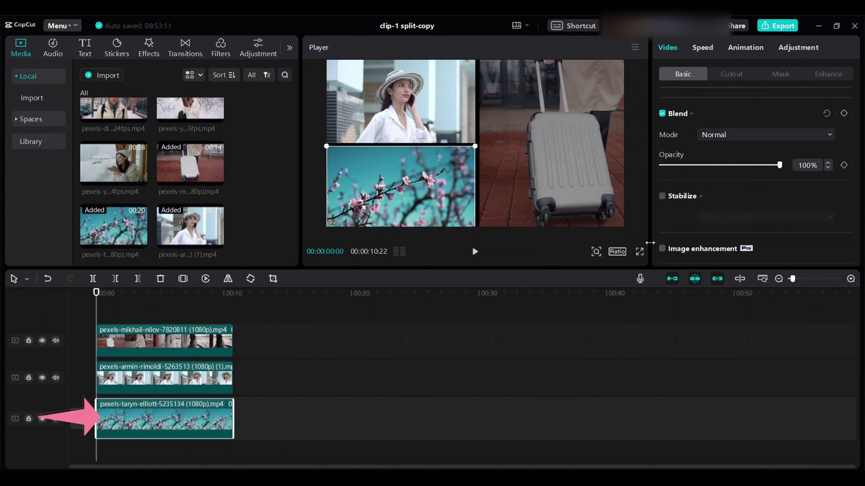
pyautogui.scroll(-6, 785, 162)
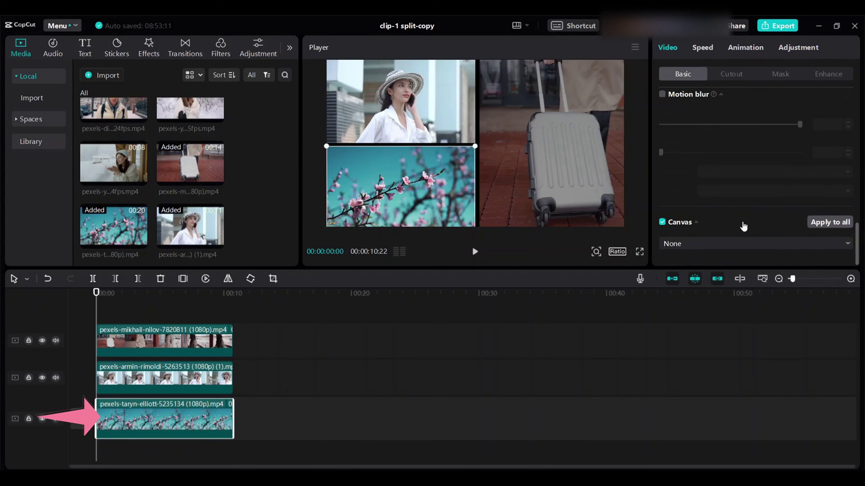
pyautogui.click(740, 244)
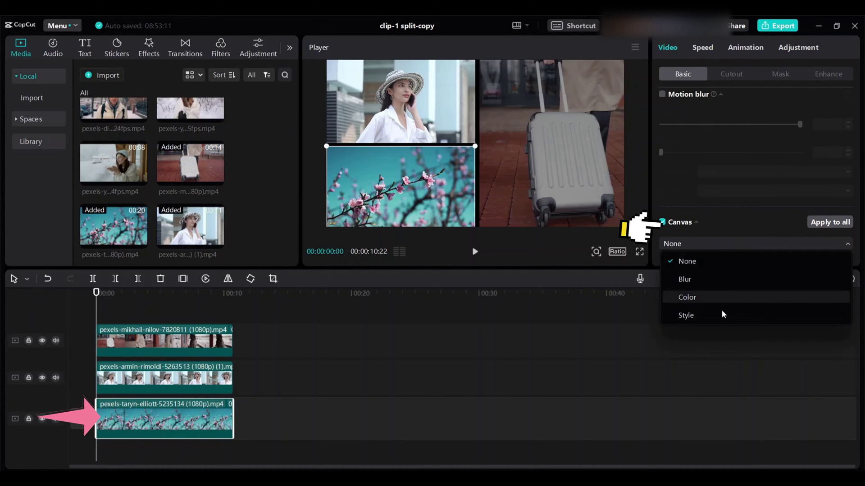
pyautogui.click(695, 298)
pyautogui.scroll(-5, 753, 253)
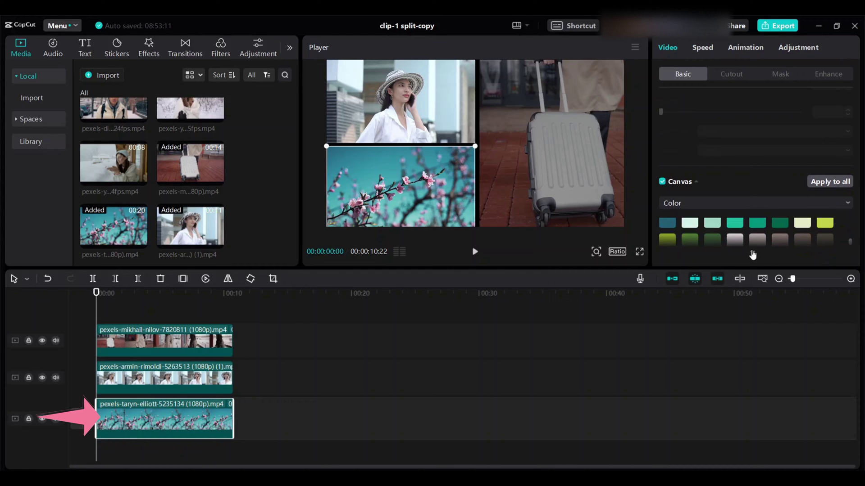
pyautogui.scroll(5, 761, 257)
pyautogui.scroll(-3, 757, 256)
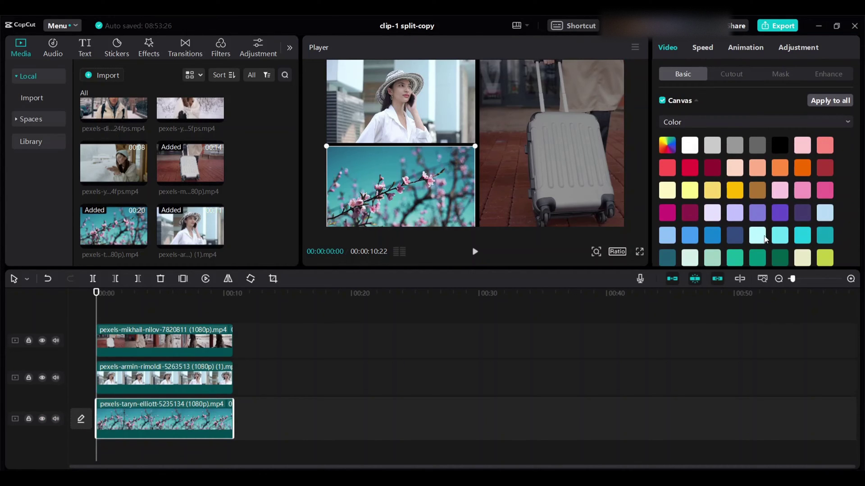
pyautogui.click(759, 235)
pyautogui.click(780, 241)
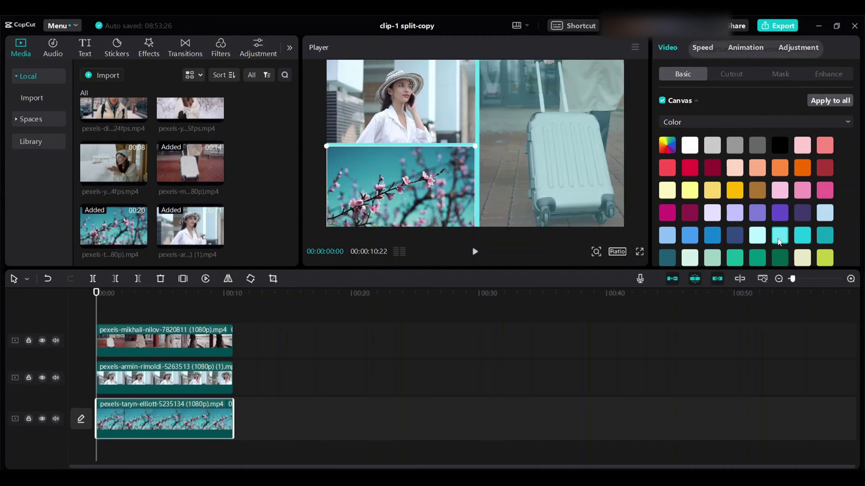
pyautogui.click(809, 242)
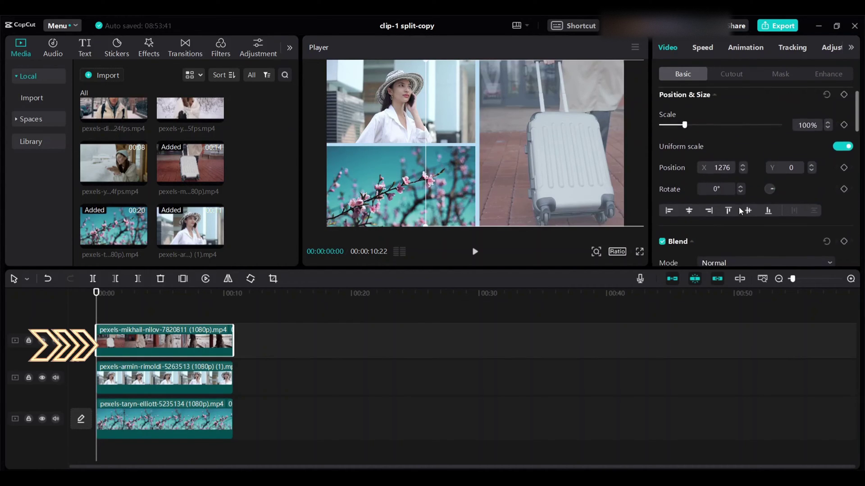
# Raise the suitcase clip's opacity to 100%, then scrub the timeline to preview the layout.
pyautogui.scroll(-4, 738, 207)
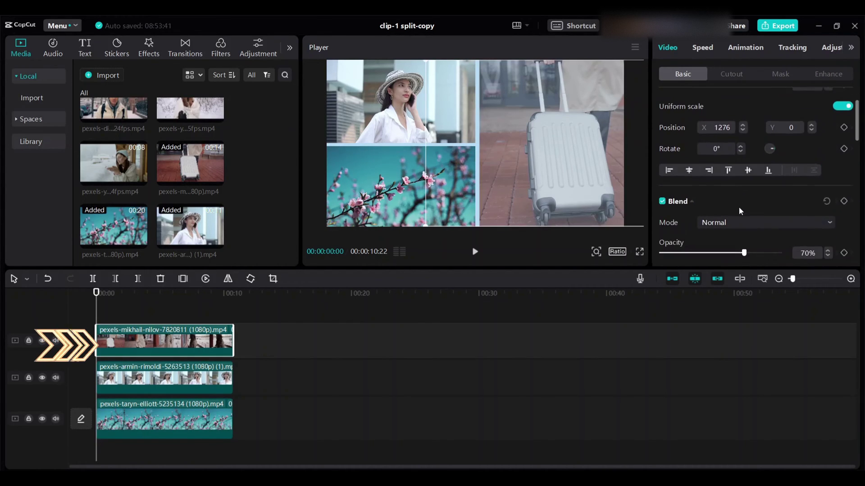
pyautogui.moveTo(744, 212); pyautogui.dragTo(786, 216)
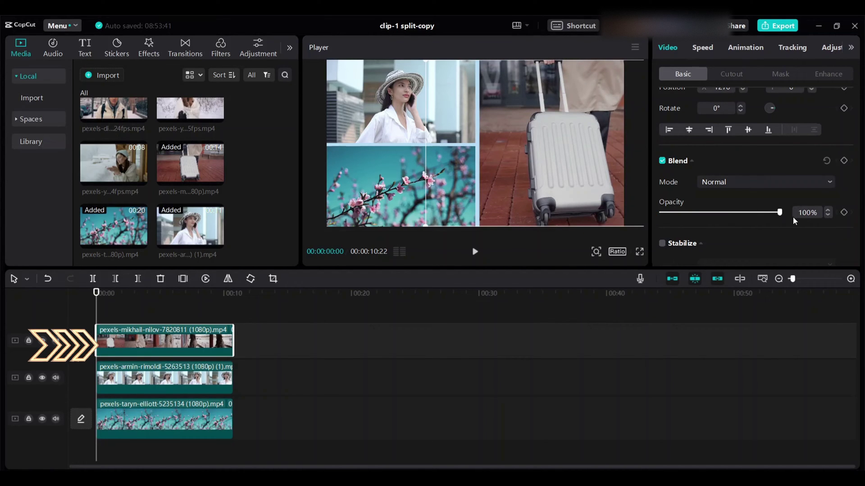
pyautogui.click(302, 325)
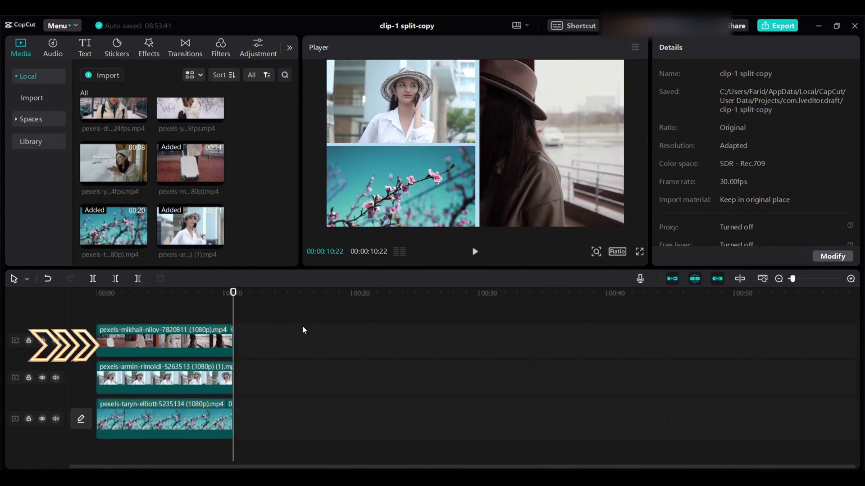
pyautogui.moveTo(235, 315); pyautogui.dragTo(73, 324)
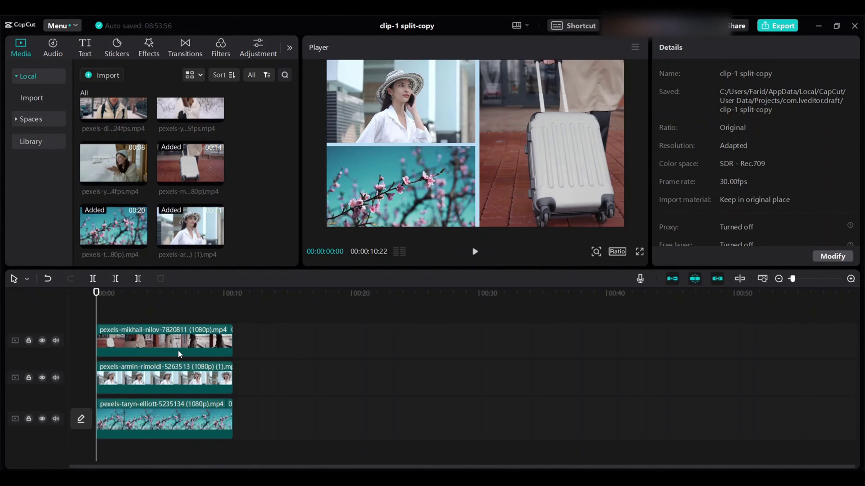
# Nudge the suitcase clip slightly left against the divider, zooming the preview to check the border.
pyautogui.click(177, 350)
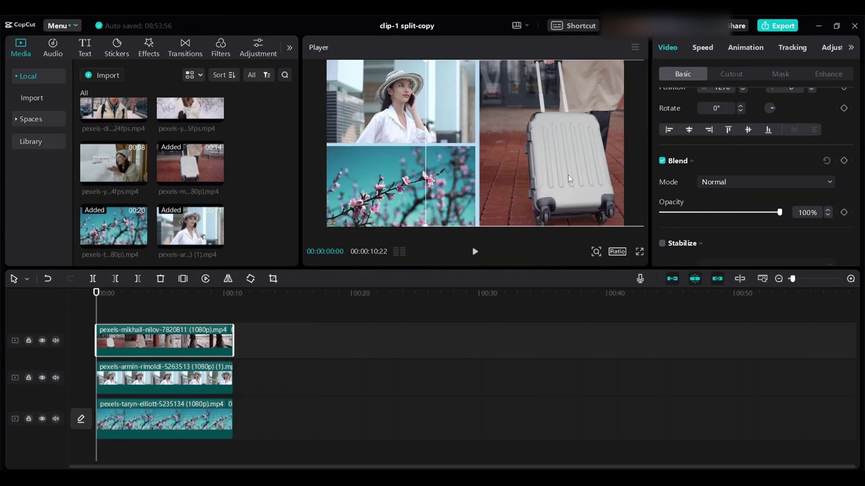
pyautogui.moveTo(565, 175); pyautogui.dragTo(567, 173)
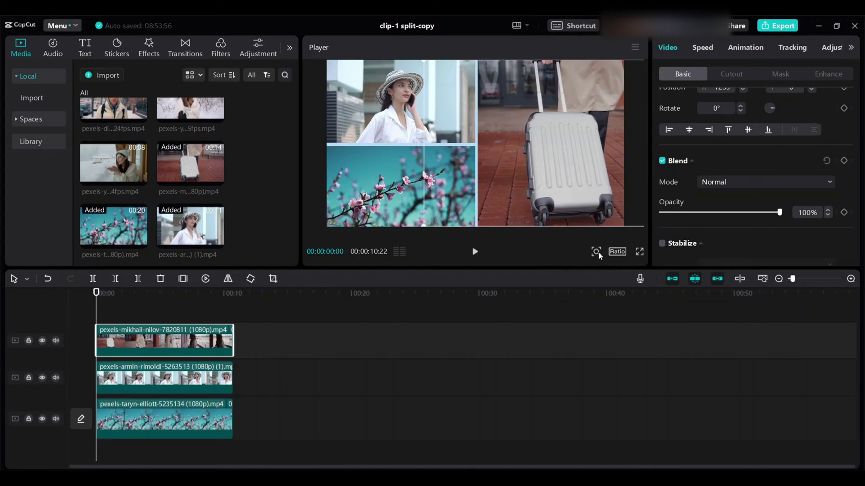
pyautogui.click(597, 253)
pyautogui.moveTo(575, 270); pyautogui.dragTo(609, 273)
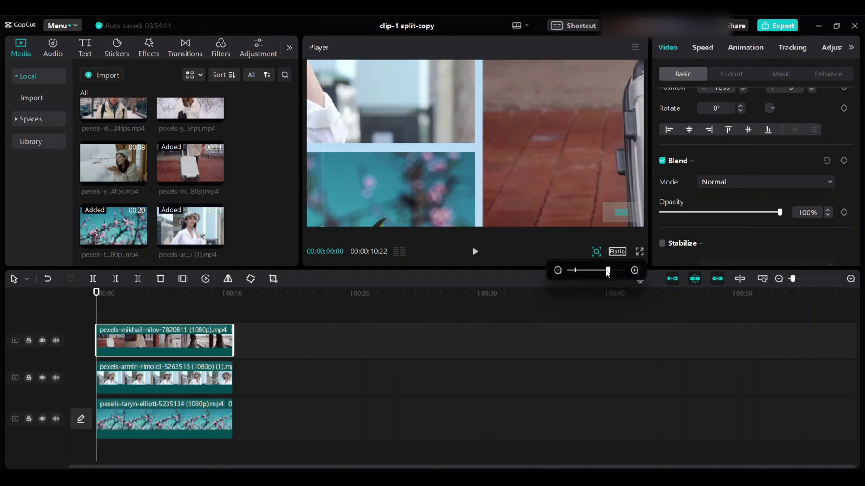
pyautogui.click(557, 270)
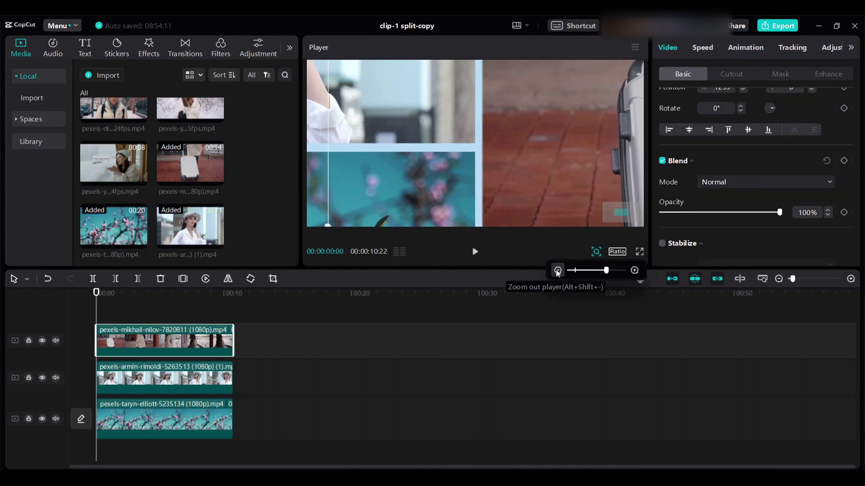
pyautogui.click(558, 273)
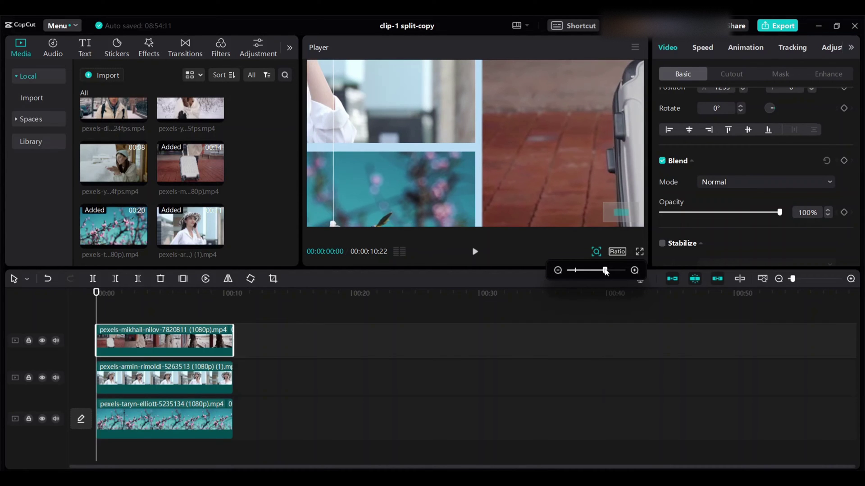
pyautogui.moveTo(607, 271); pyautogui.dragTo(578, 276)
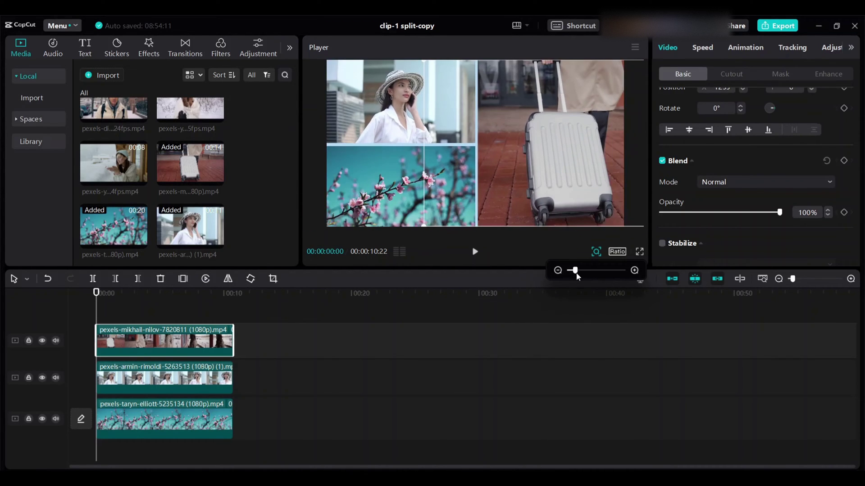
pyautogui.click(471, 251)
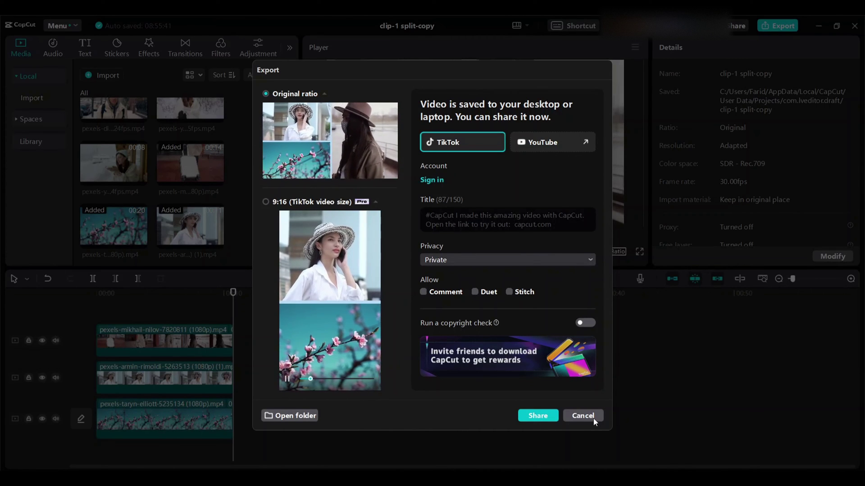
# Cancel the share dialog after the export finishes to return to the editor.
pyautogui.click(594, 418)
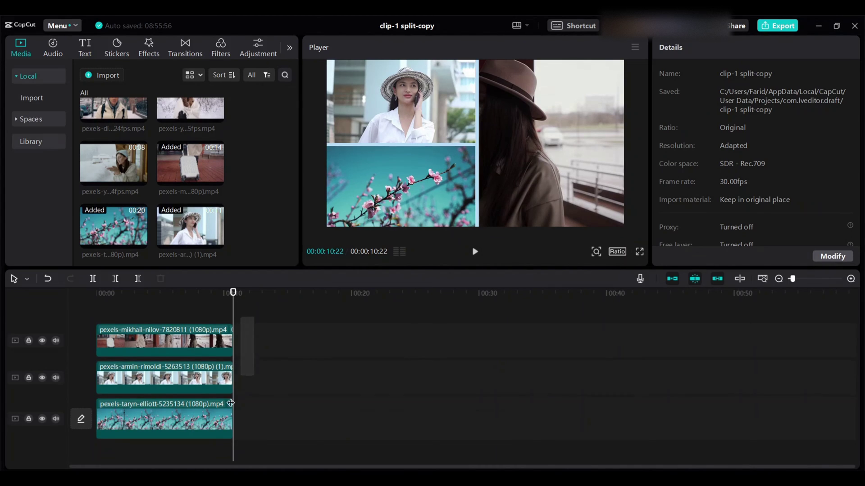
# Select all three clips and combine them into one 00:00:10:22 compound clip.
pyautogui.hotkey('ctrl', 'a')
pyautogui.rightClick(198, 422)
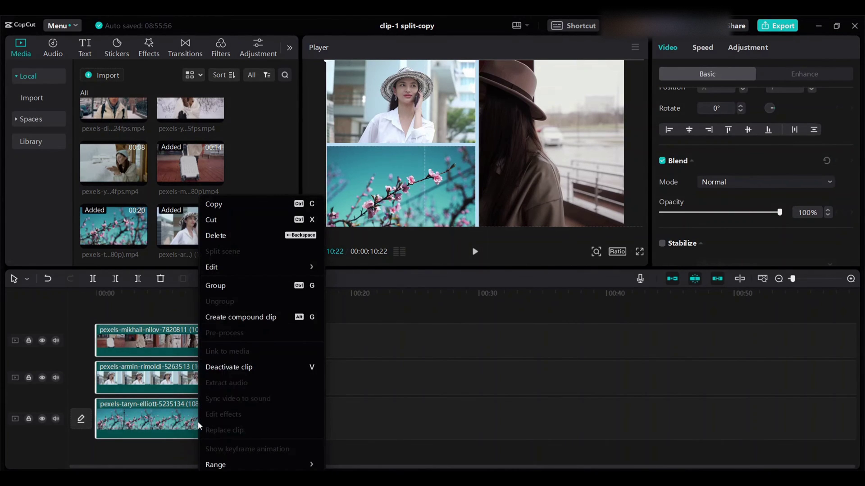
pyautogui.click(233, 318)
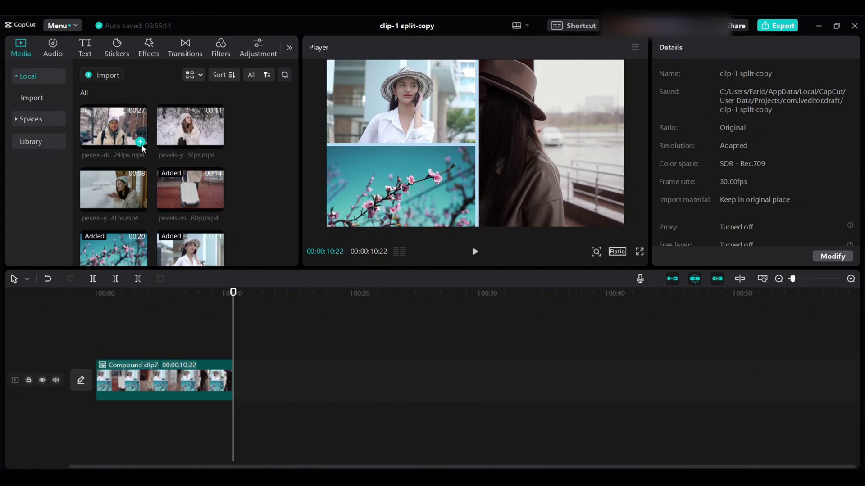
# Add the diego and yaroslav snowy clips at the playhead and put the yan-krukau clip on a new top track.
pyautogui.click(140, 142)
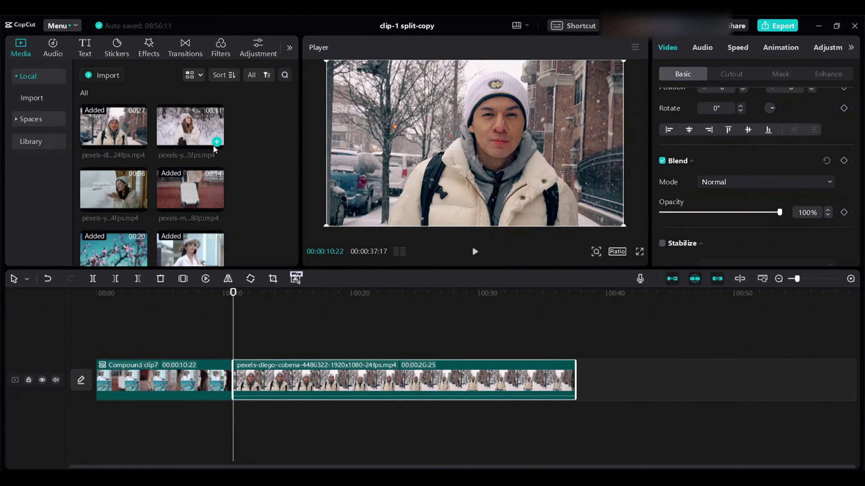
pyautogui.scroll(-1, 211, 176)
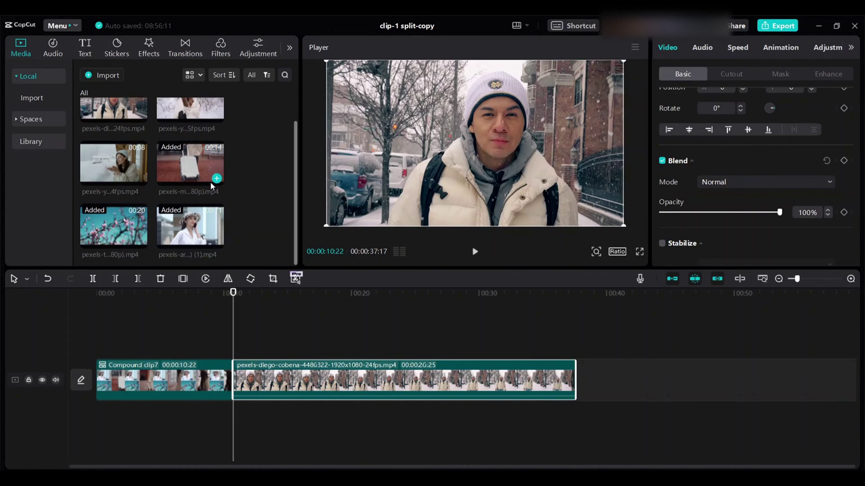
pyautogui.click(140, 177)
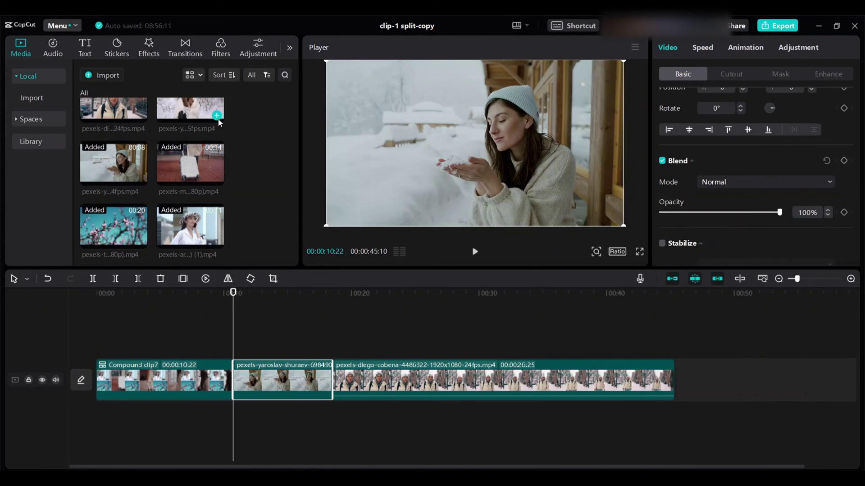
pyautogui.moveTo(219, 122); pyautogui.dragTo(308, 335)
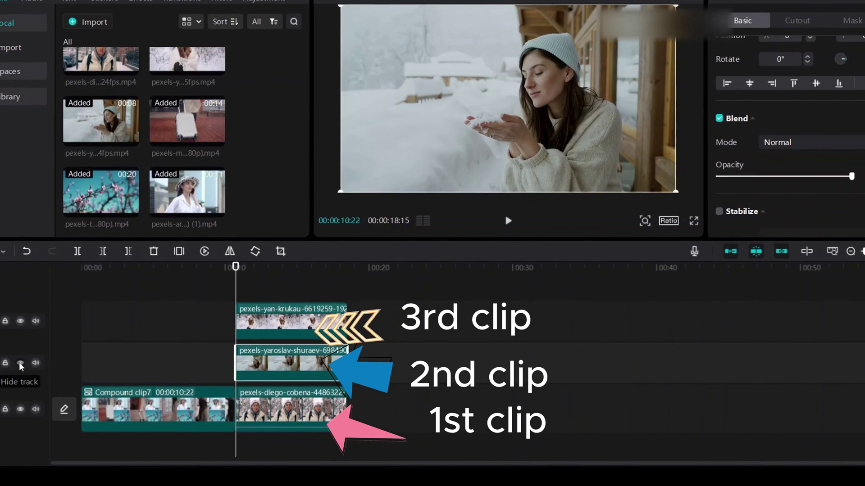
# Hide the middle track, set the woman-in-blanket clip to 70% opacity and shift it right to X 1538.
pyautogui.click(20, 364)
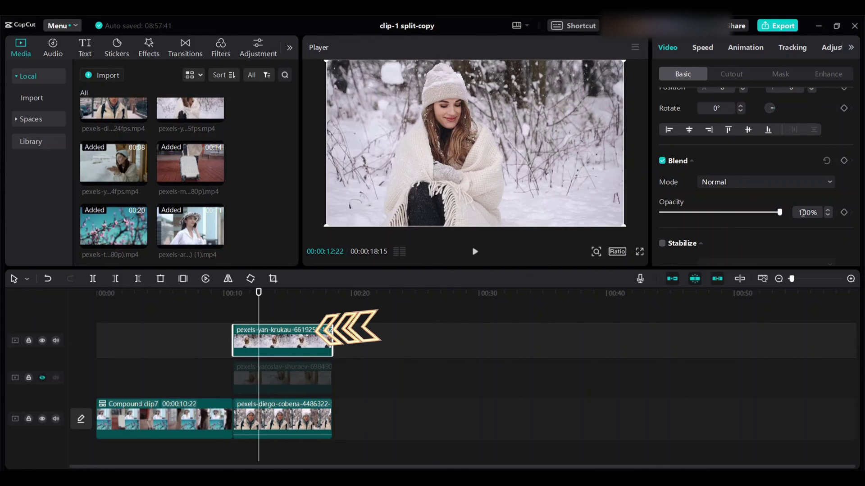
pyautogui.doubleClick(807, 212)
pyautogui.write('0')
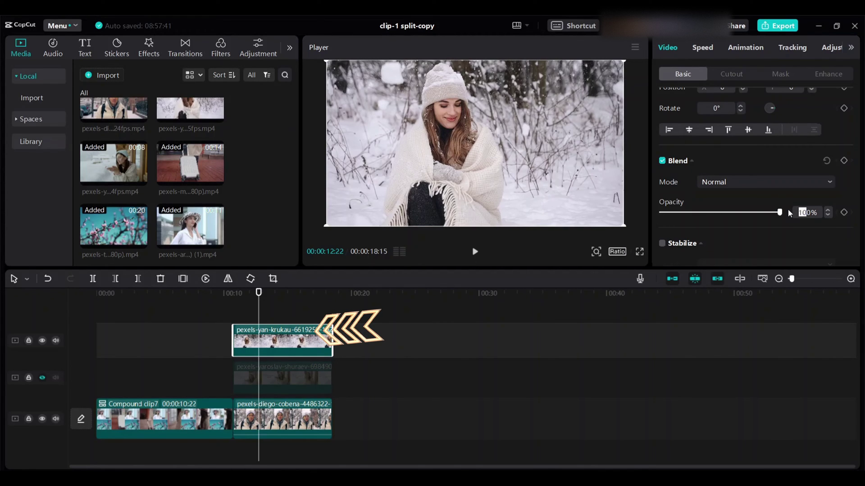
pyautogui.write('7')
pyautogui.press('Return')
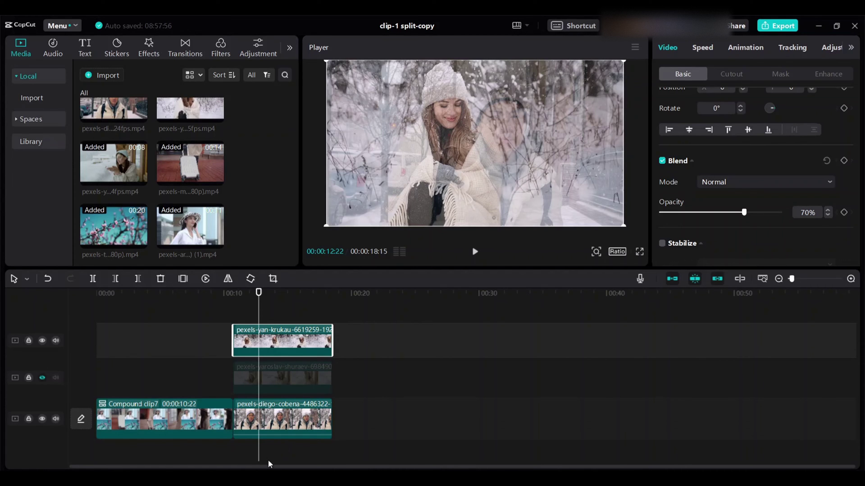
pyautogui.moveTo(511, 145); pyautogui.dragTo(613, 148)
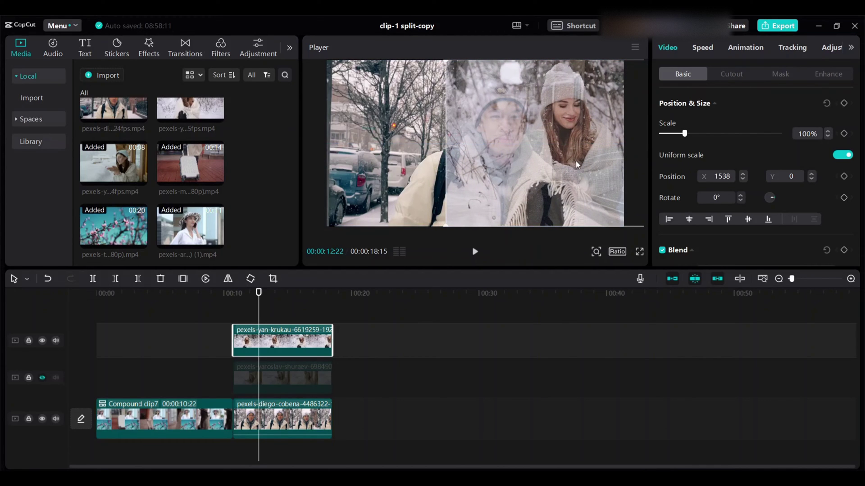
# Give the woman-in-blanket clip a Split mask rotated to 90° and moved left to X -460.
pyautogui.click(782, 73)
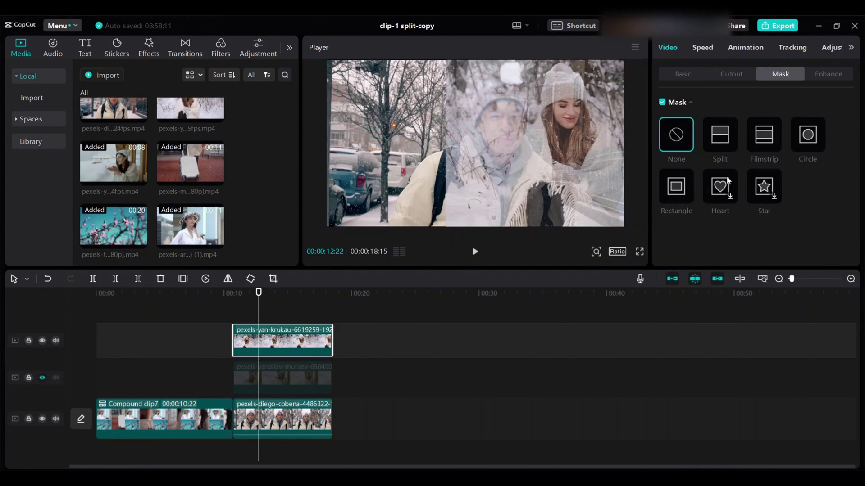
pyautogui.click(725, 138)
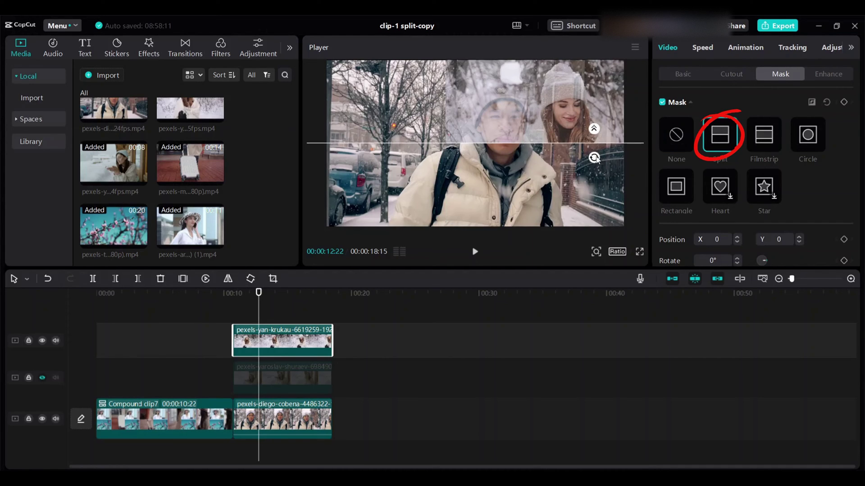
pyautogui.moveTo(594, 159); pyautogui.dragTo(560, 141)
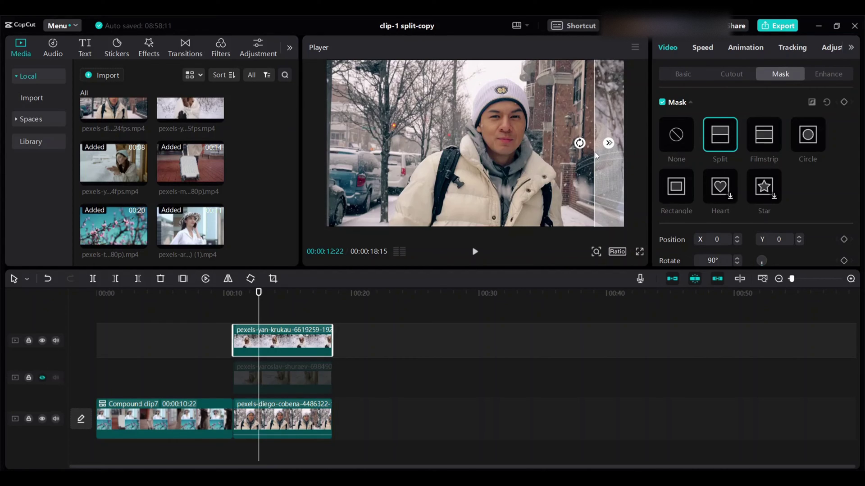
pyautogui.moveTo(595, 155); pyautogui.dragTo(524, 151)
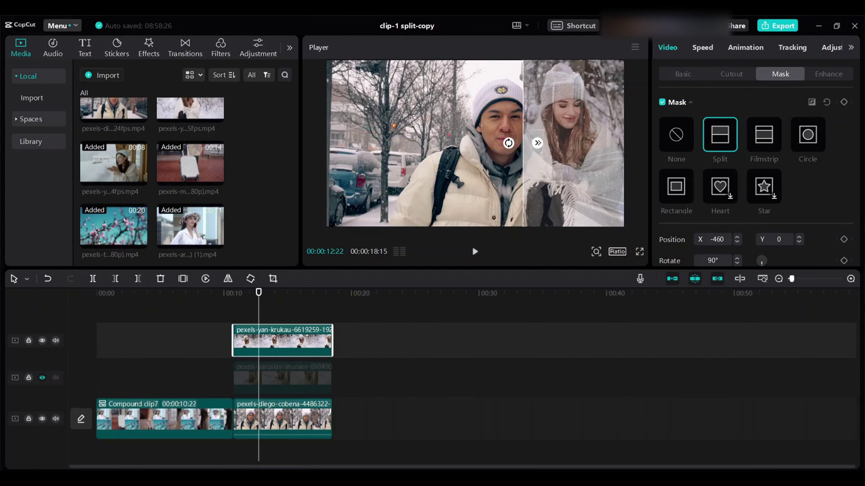
# Move the man-in-snow clip left to X -1633 and give it a Split mask rotated -90°.
pyautogui.click(297, 429)
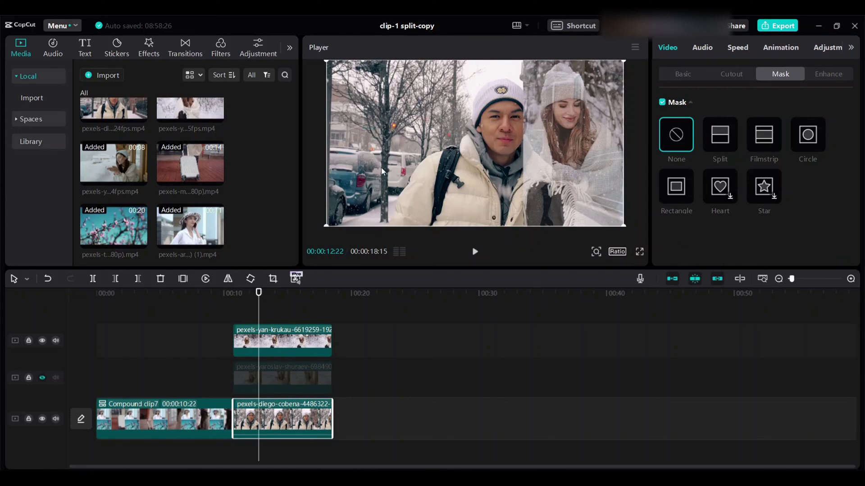
pyautogui.moveTo(462, 163); pyautogui.dragTo(336, 165)
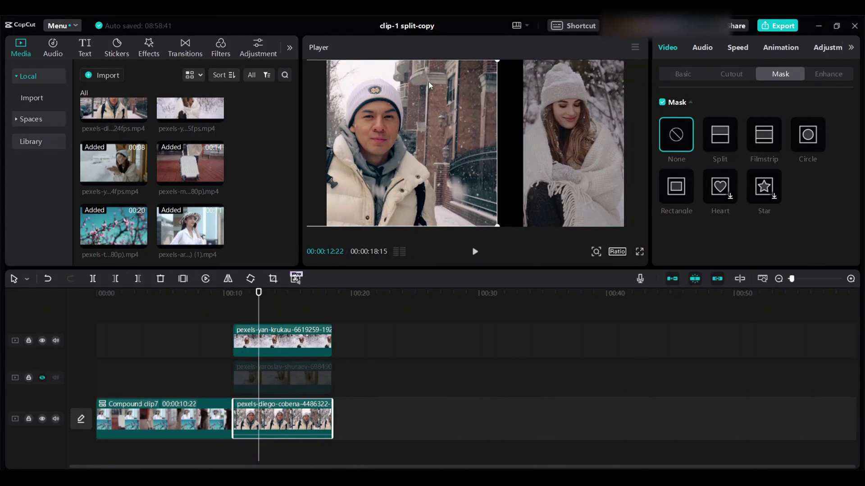
pyautogui.click(720, 137)
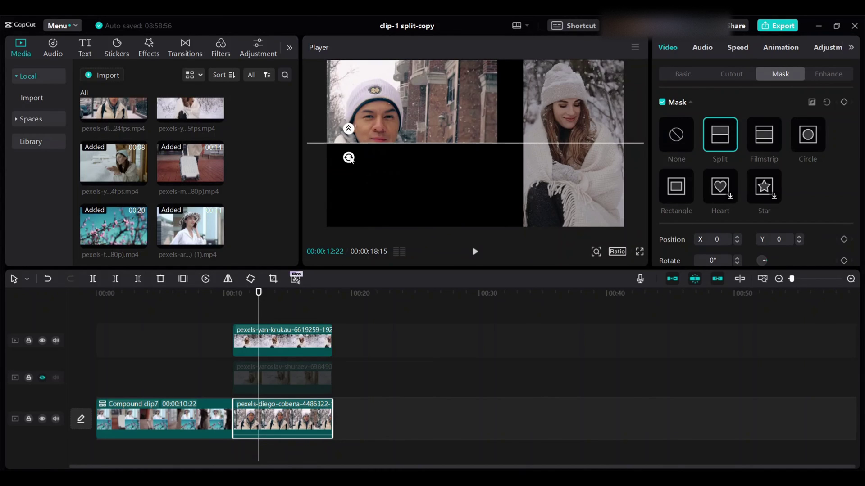
pyautogui.moveTo(349, 157); pyautogui.dragTo(435, 173)
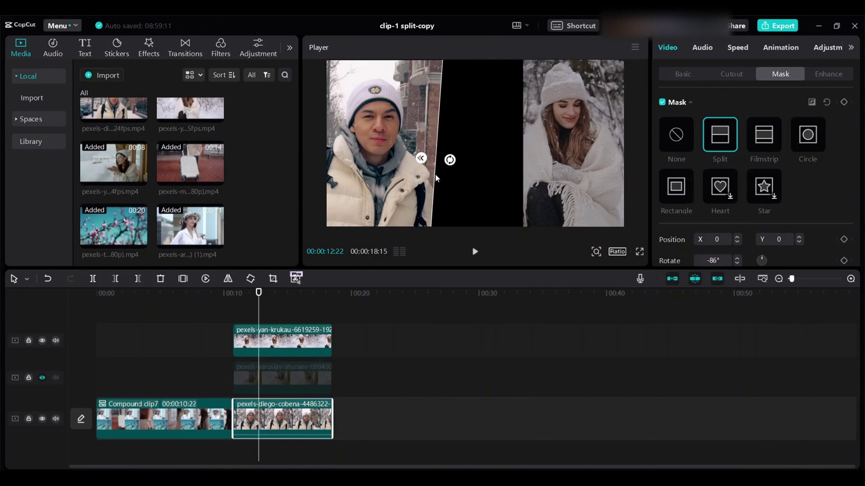
pyautogui.press('Return')
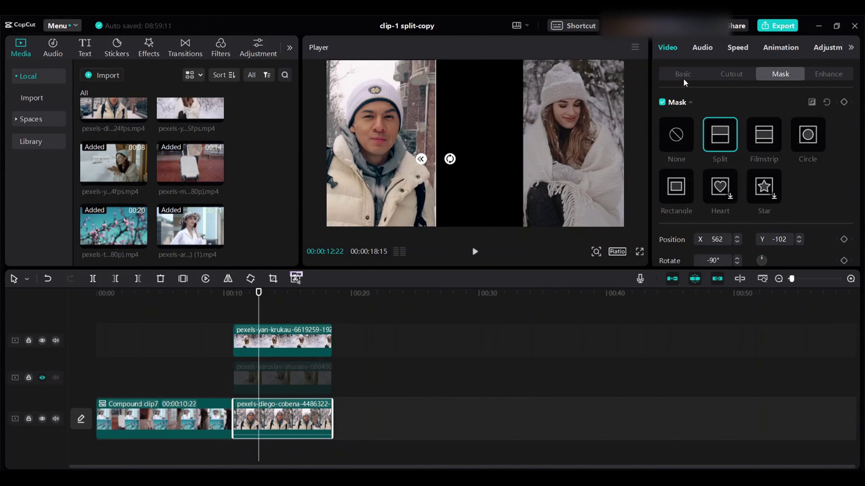
pyautogui.click(684, 74)
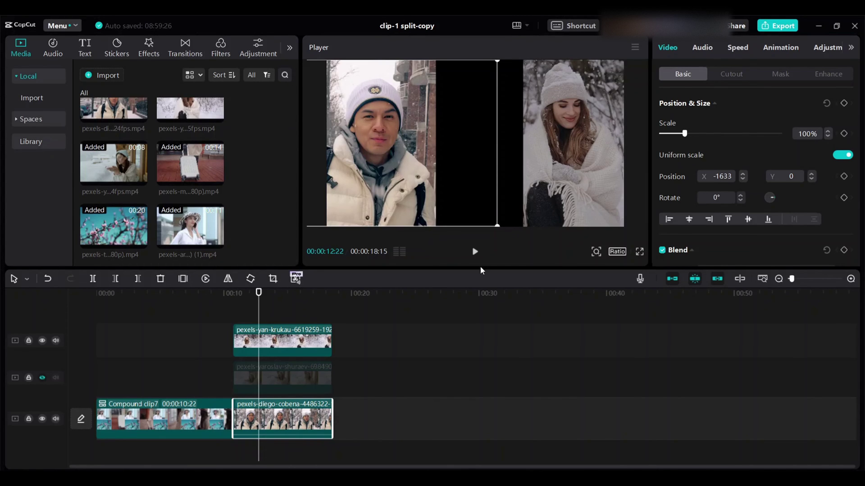
pyautogui.click(318, 381)
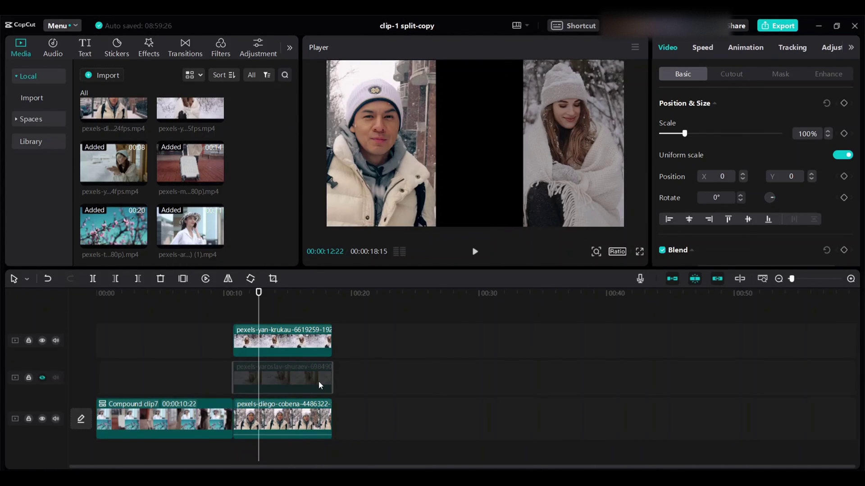
# Unhide track 2 and crop the snow-blowing clip with a 90° Filmstrip mask, placed at X -91.
pyautogui.click(42, 378)
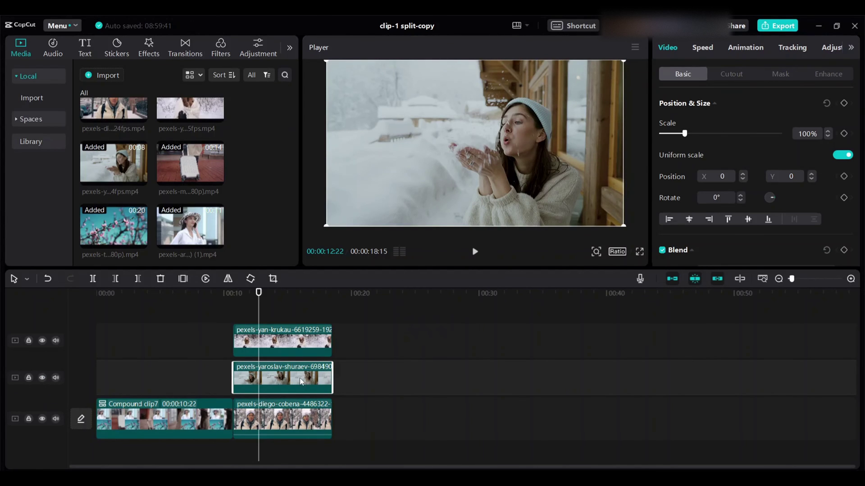
pyautogui.click(783, 75)
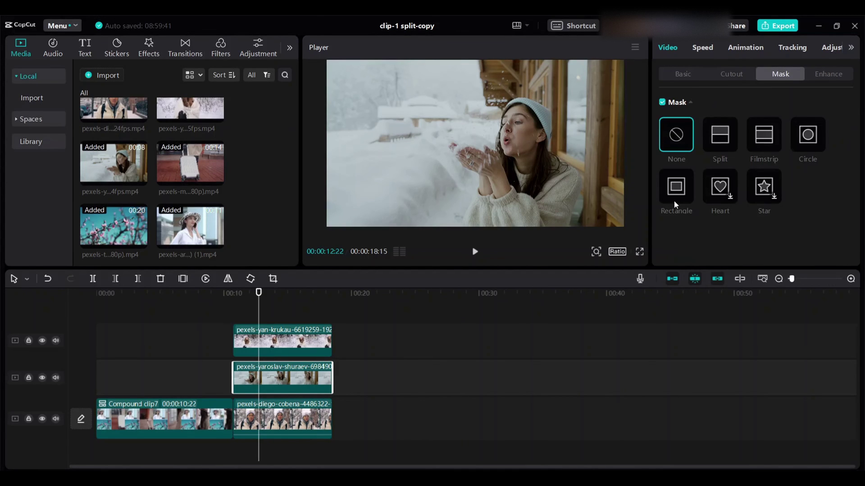
pyautogui.click(767, 145)
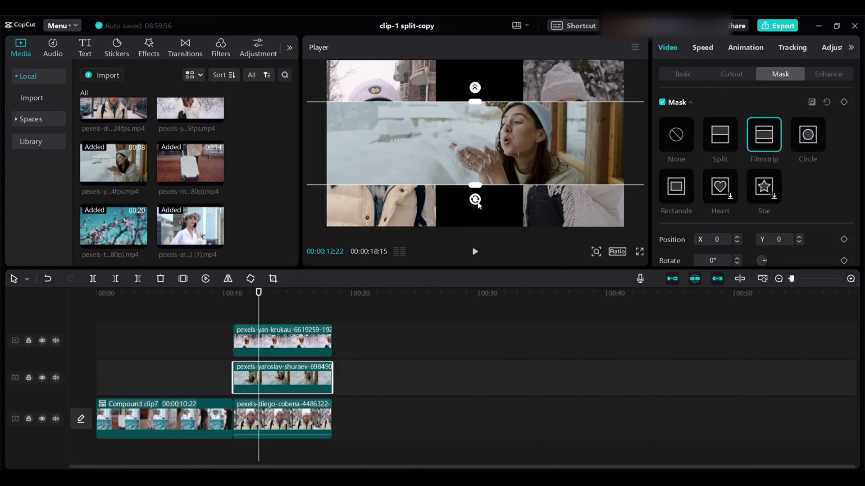
pyautogui.moveTo(478, 204); pyautogui.dragTo(461, 167)
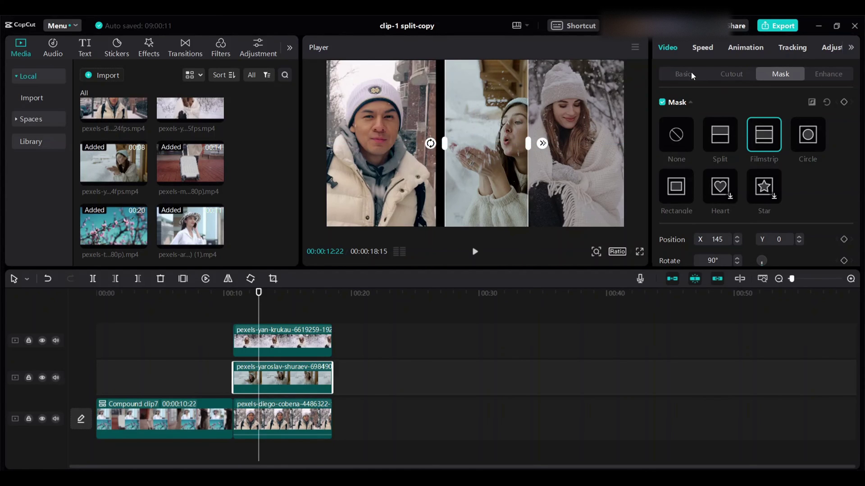
pyautogui.click(691, 74)
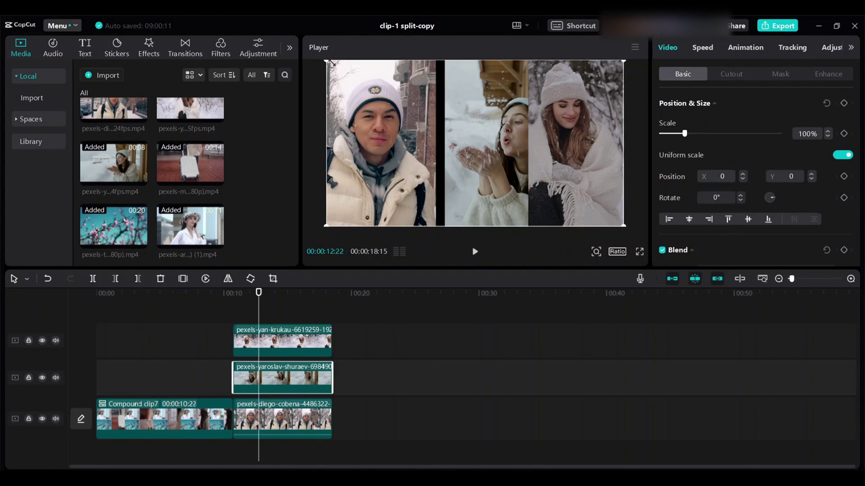
pyautogui.moveTo(490, 178); pyautogui.dragTo(485, 180)
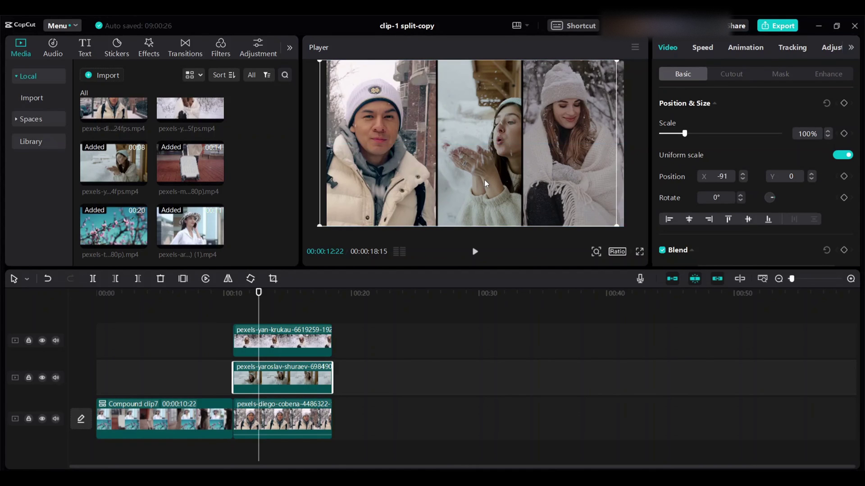
# Set the diego man-in-snow clip's canvas to a light-blue solid colour background.
pyautogui.click(404, 364)
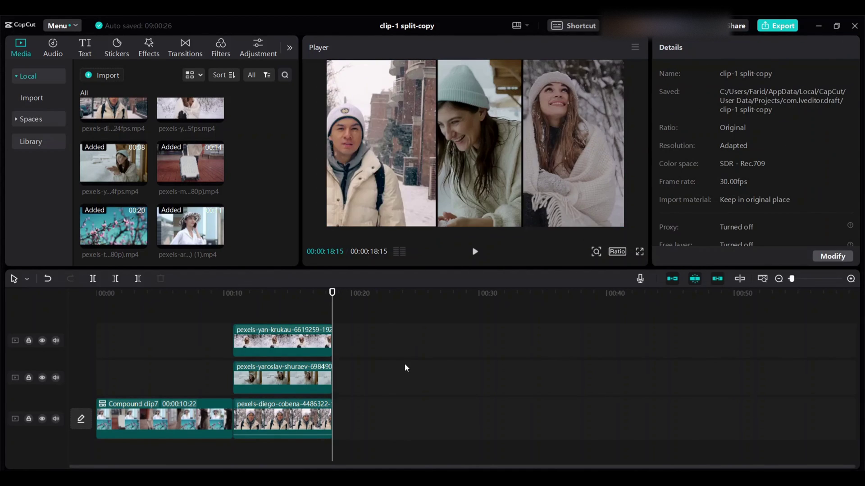
pyautogui.moveTo(333, 314); pyautogui.dragTo(259, 316)
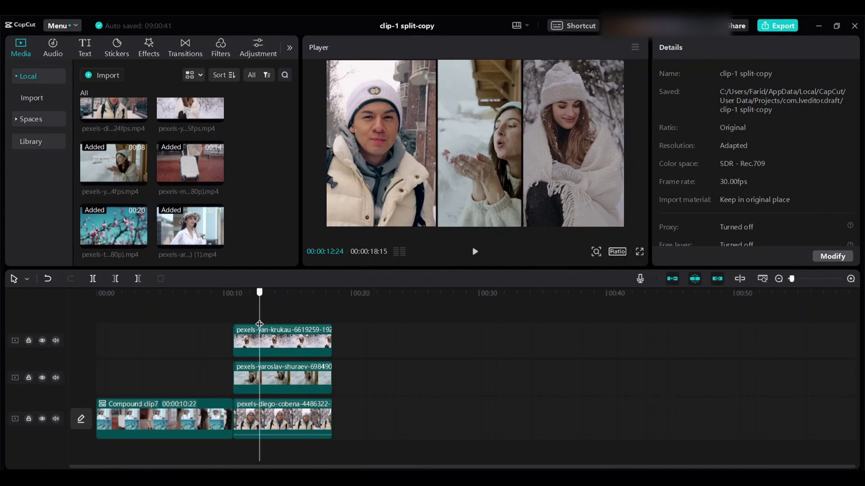
pyautogui.click(308, 431)
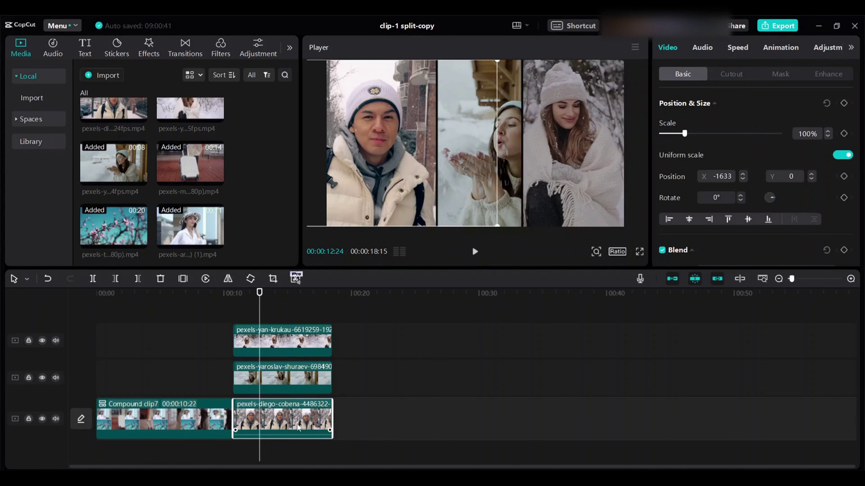
pyautogui.scroll(-10, 843, 195)
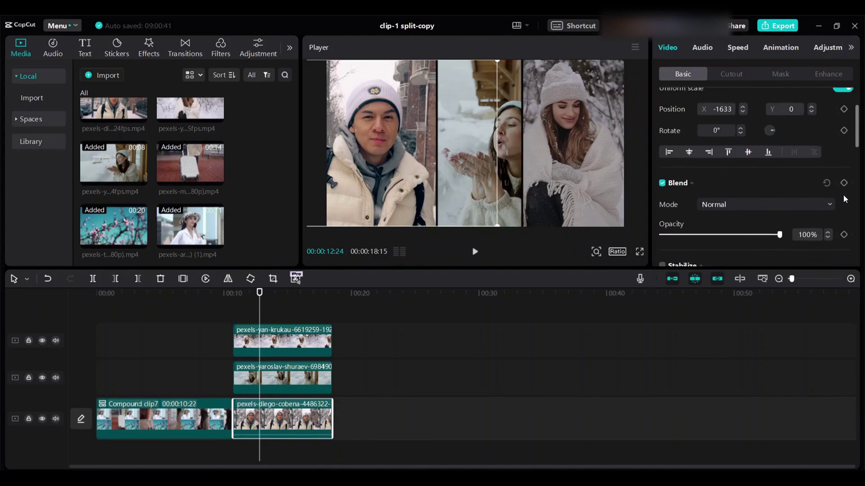
pyautogui.scroll(-1, 843, 193)
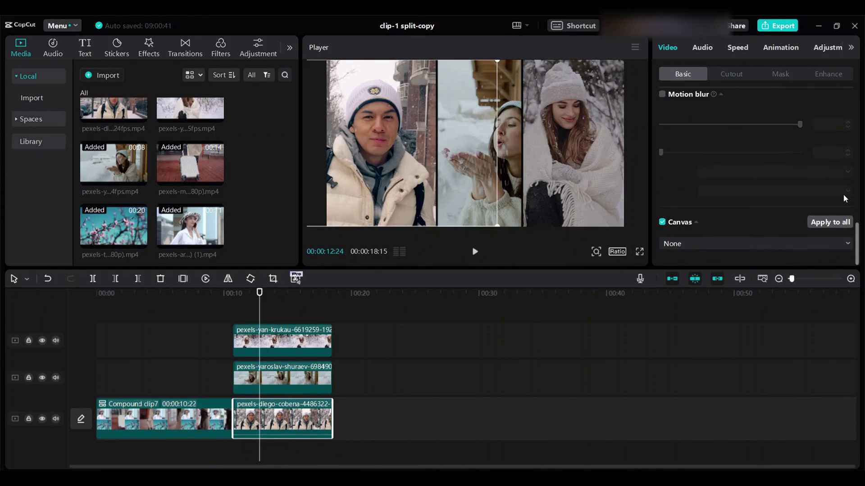
pyautogui.click(781, 245)
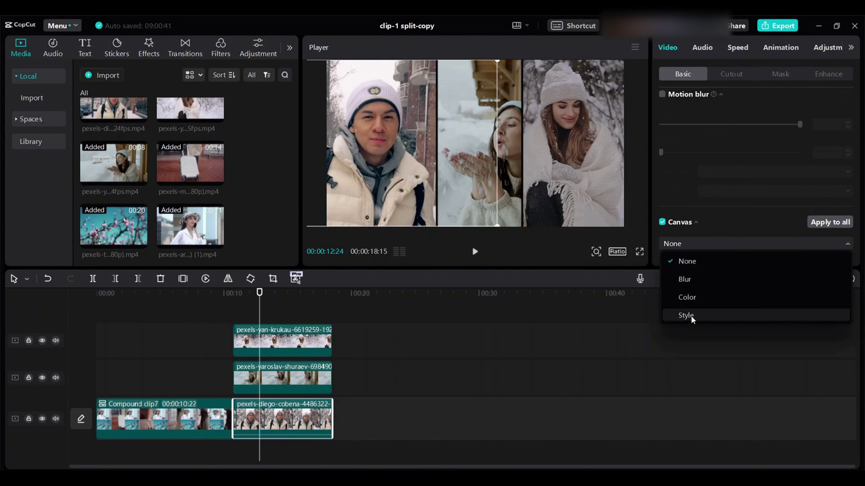
pyautogui.click(696, 299)
pyautogui.scroll(-1, 743, 214)
pyautogui.scroll(-5, 742, 214)
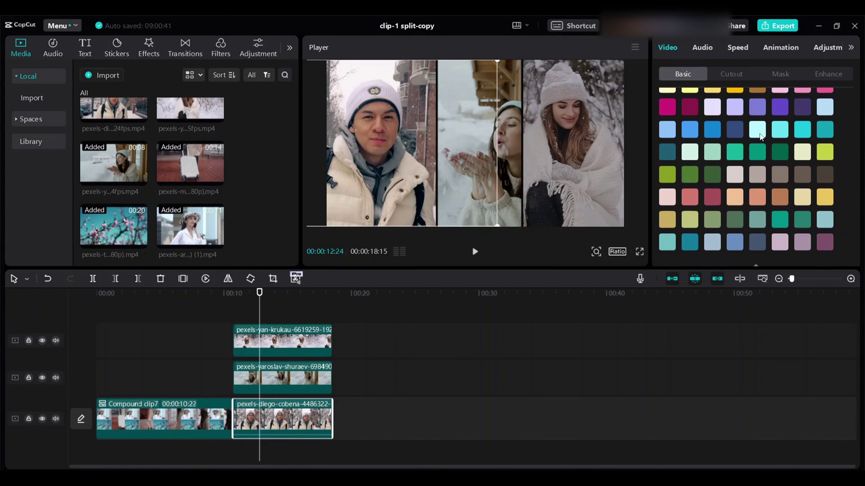
pyautogui.click(824, 152)
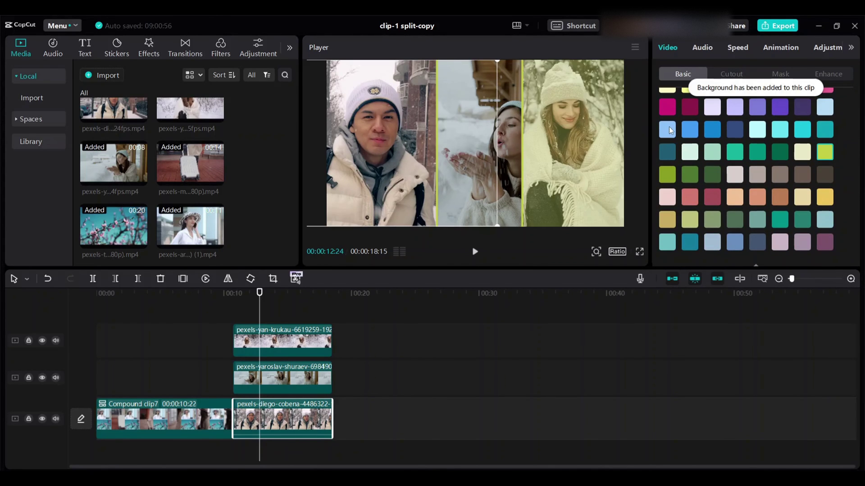
pyautogui.click(668, 130)
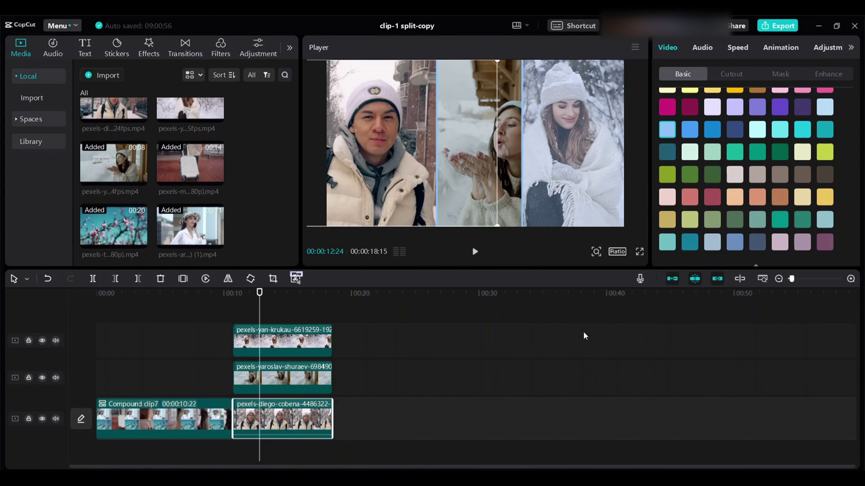
pyautogui.click(232, 358)
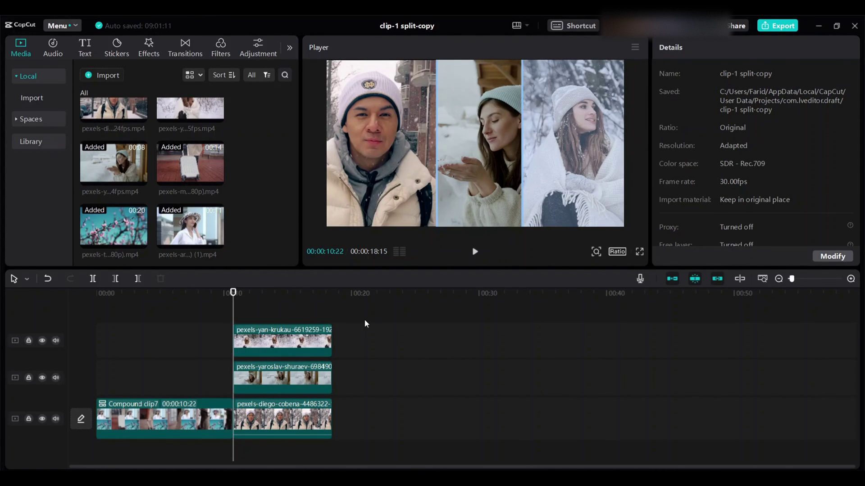
# Merge the three stacked snowy clips into Compound clip8 with Alt+G.
pyautogui.moveTo(364, 320); pyautogui.dragTo(302, 433)
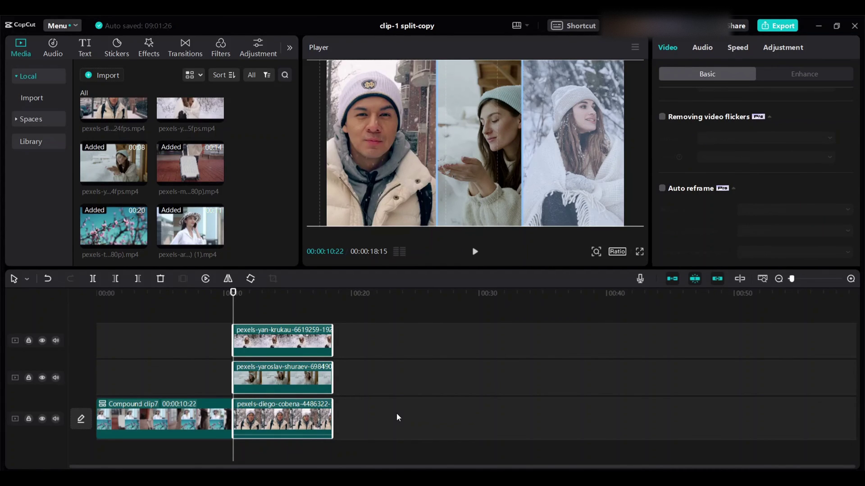
pyautogui.hotkey('alt', 'g')
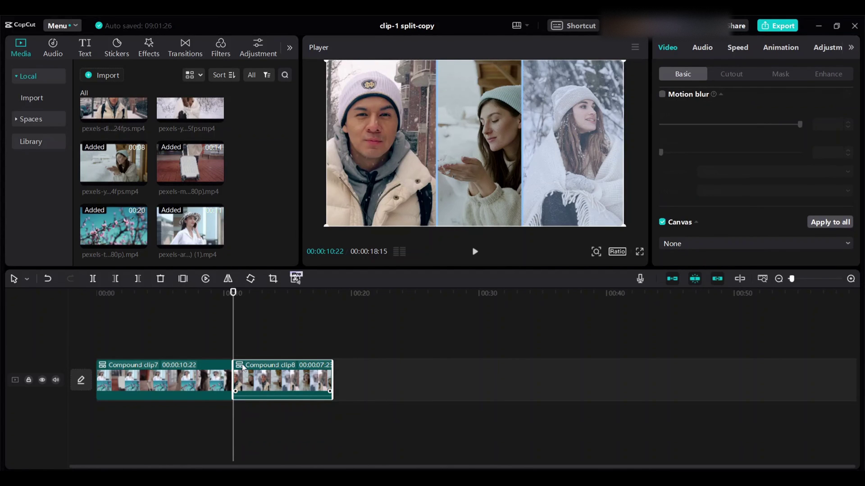
pyautogui.moveTo(233, 337); pyautogui.dragTo(230, 364)
pyautogui.click(249, 338)
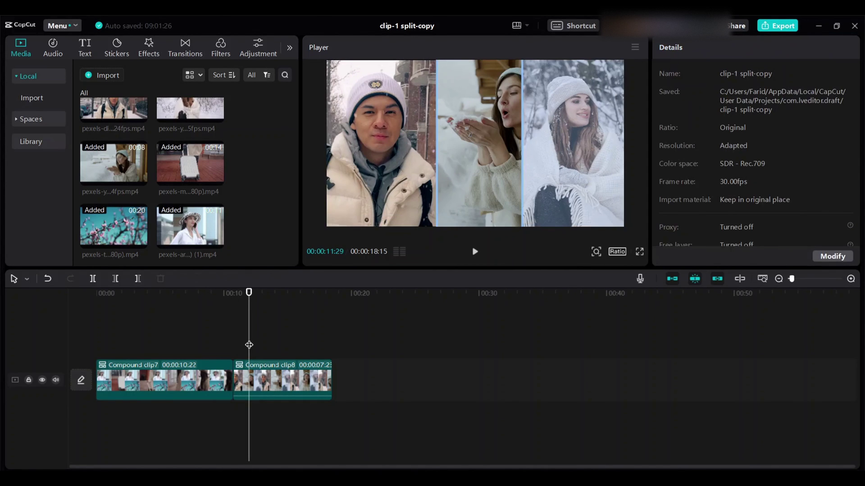
# Add a 1.2s Distortion Shutter transition between Compound clip7 and Compound clip8 and preview it.
pyautogui.click(185, 49)
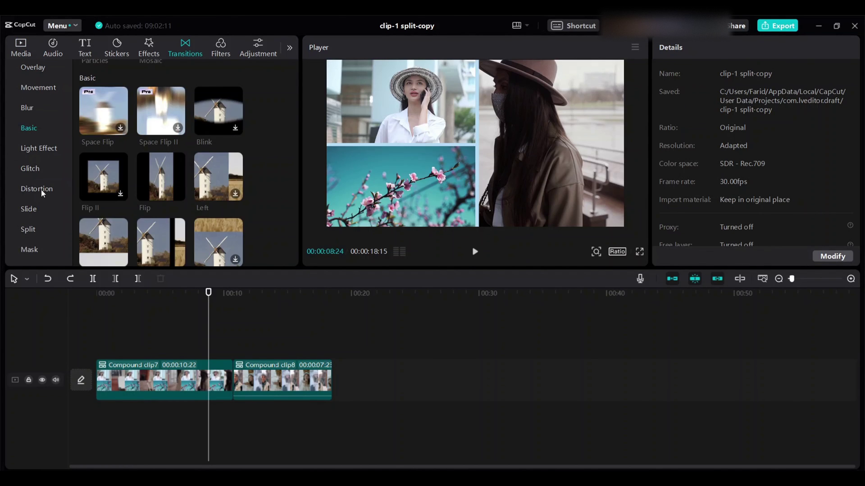
pyautogui.click(41, 189)
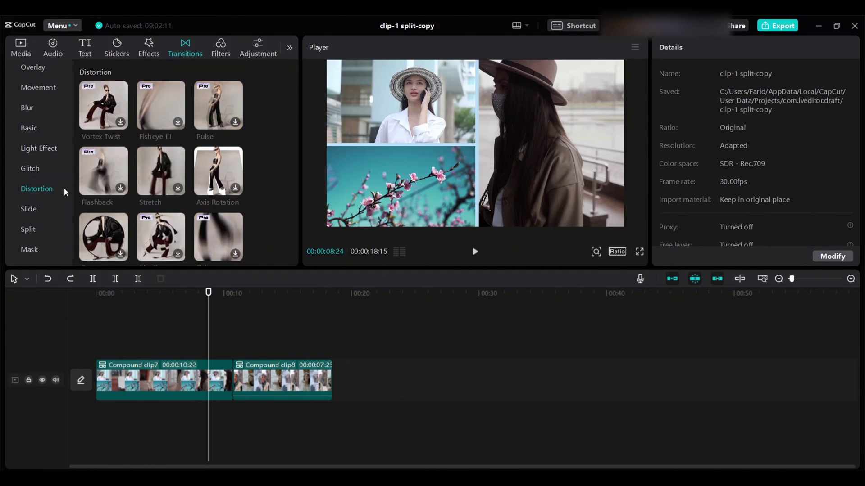
pyautogui.scroll(-3, 162, 192)
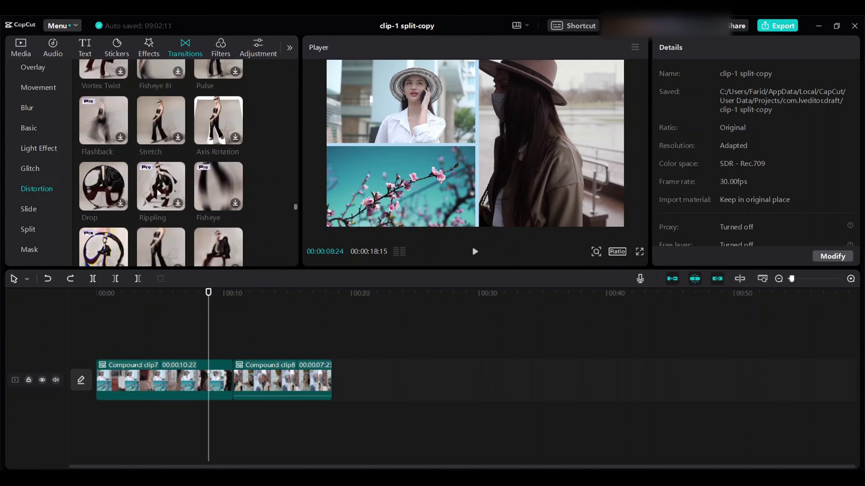
pyautogui.scroll(-3, 158, 194)
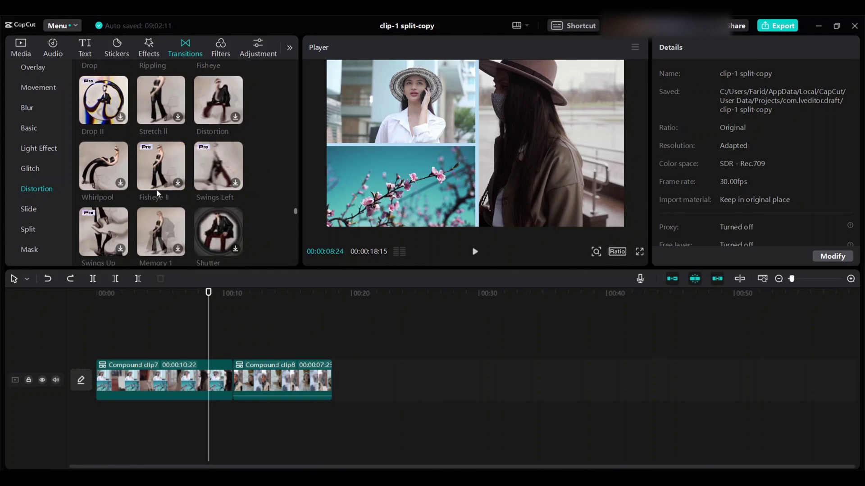
pyautogui.scroll(-2, 157, 193)
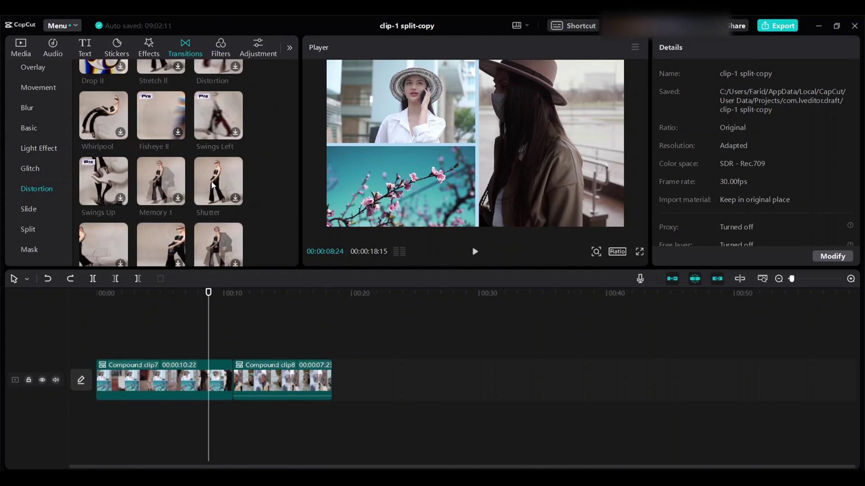
pyautogui.moveTo(213, 184); pyautogui.dragTo(243, 363)
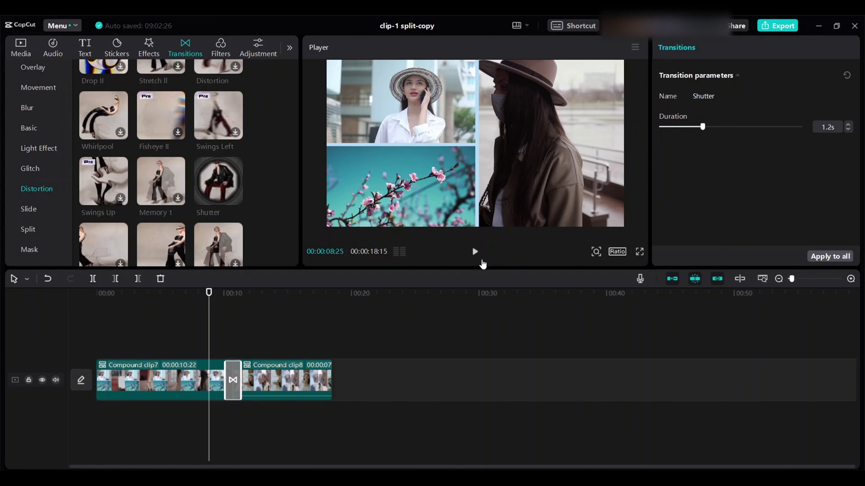
pyautogui.click(474, 316)
pyautogui.press('space')
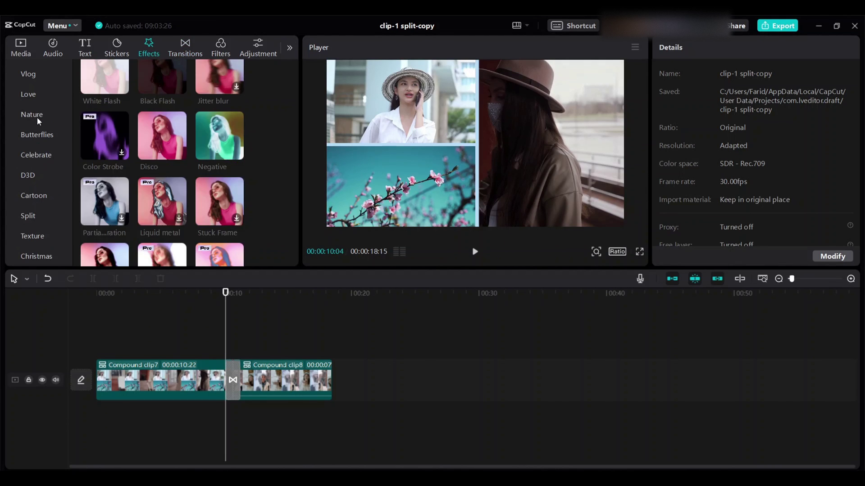
# Add the Nature Lightning effect on a new effects track at the compound-clip join.
pyautogui.click(32, 115)
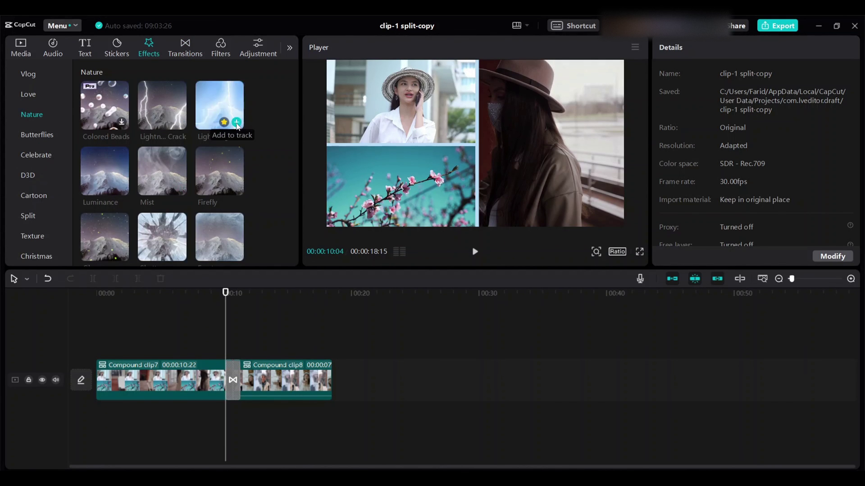
pyautogui.click(236, 122)
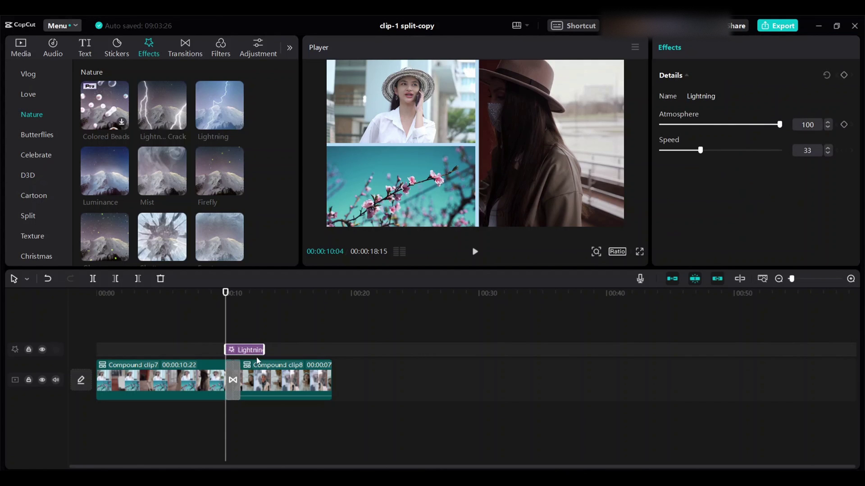